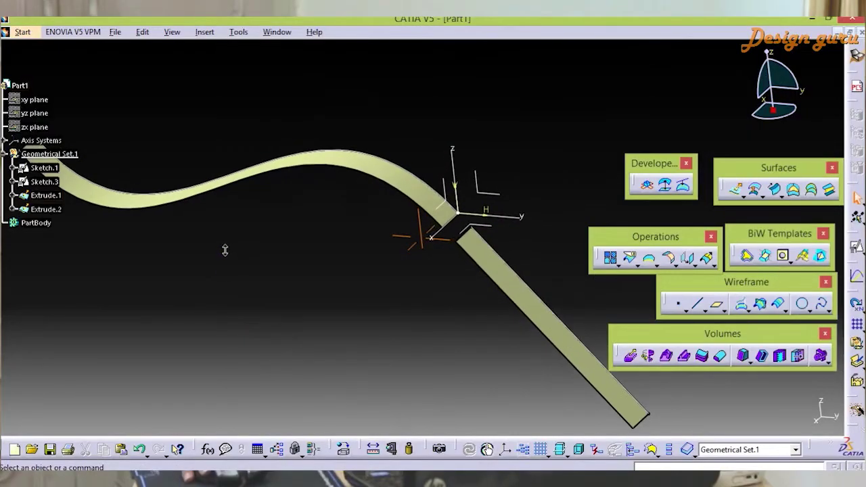
Examine the profiles in Sketch.1 and Sketch.3, including the gap between the spline and the straight line, without changing them
double_click(40, 173)
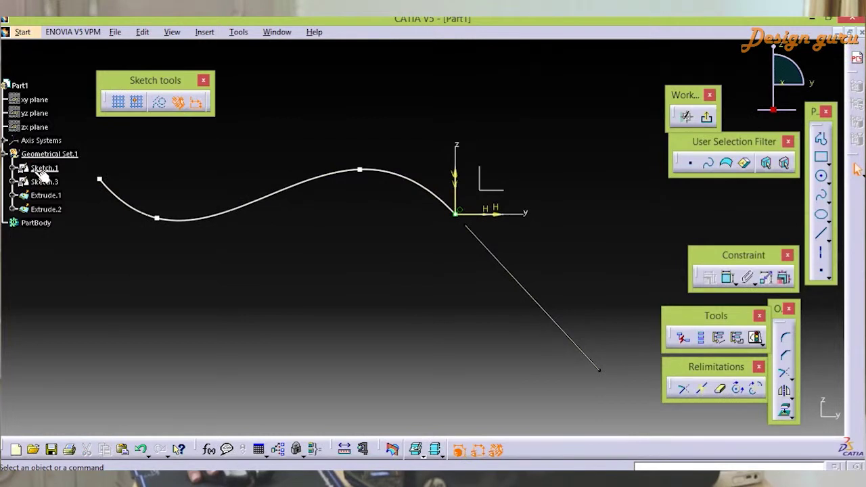
left_click(705, 117)
left_click(52, 183)
double_click(52, 182)
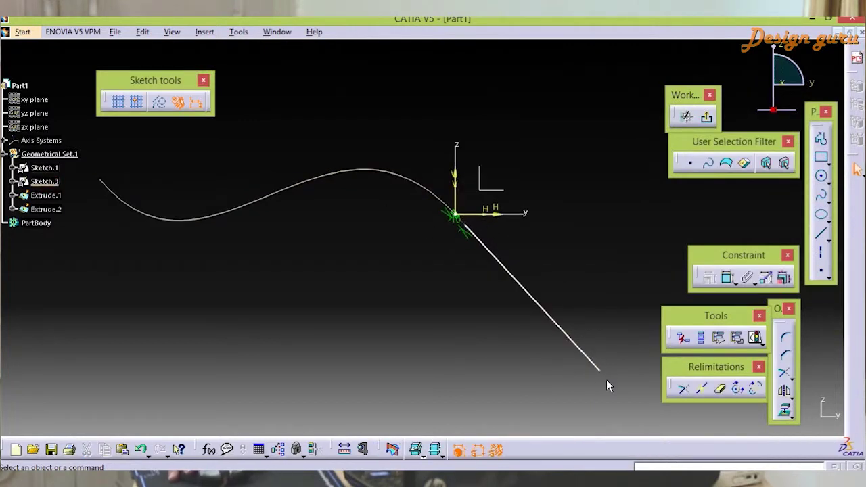
mouse_move(554, 334)
middle_mouse_down()
mouse_move(519, 301)
mouse_move(491, 204)
mouse_move(522, 196)
middle_mouse_up()
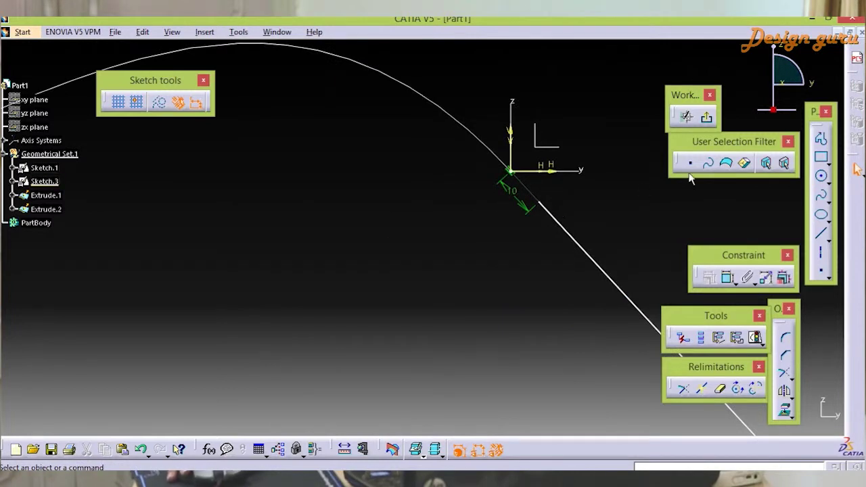
left_click(856, 169)
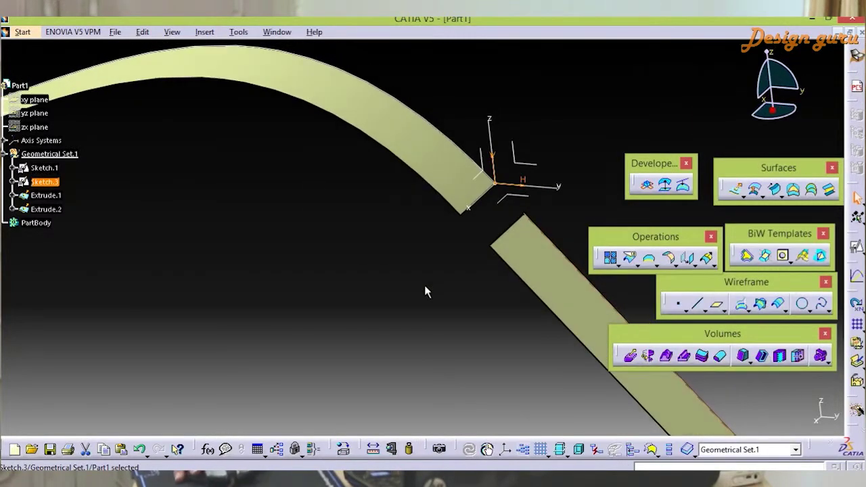
middle_click_drag(383, 272, 384, 326)
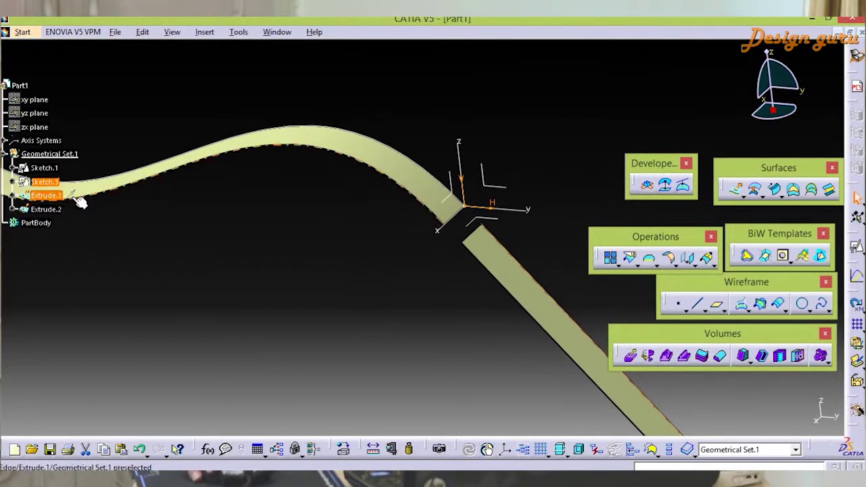
Edit Sketch.3 to set the line's offset from the origin to 0.01 mm, and return to the surface model
double_click(27, 184)
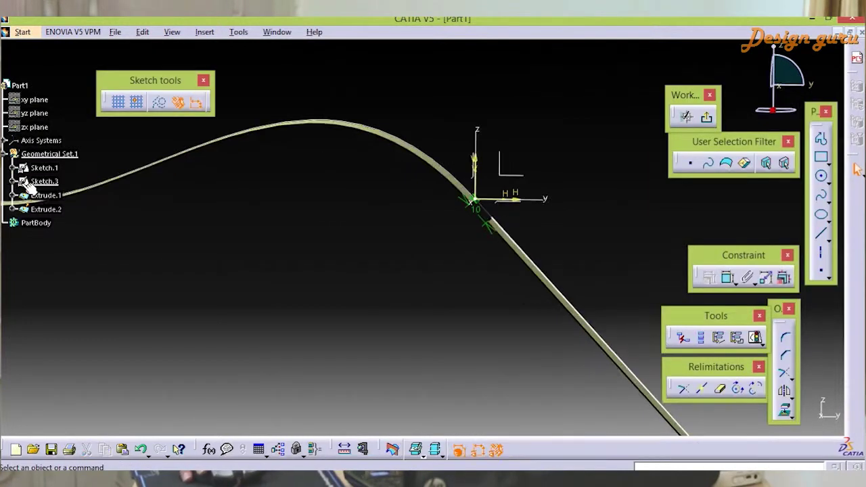
mouse_move(499, 272)
middle_mouse_down()
mouse_move(493, 199)
mouse_move(509, 200)
mouse_move(307, 272)
mouse_move(292, 293)
mouse_move(305, 295)
middle_mouse_up()
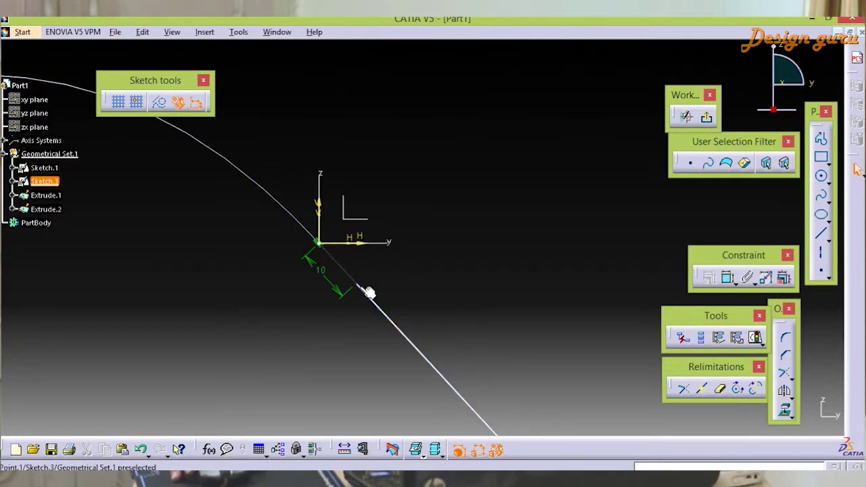
double_click(324, 272)
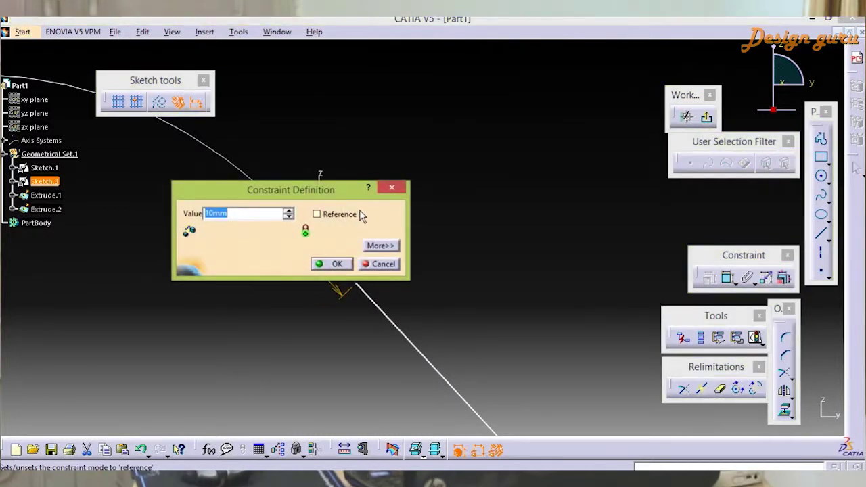
type("0")
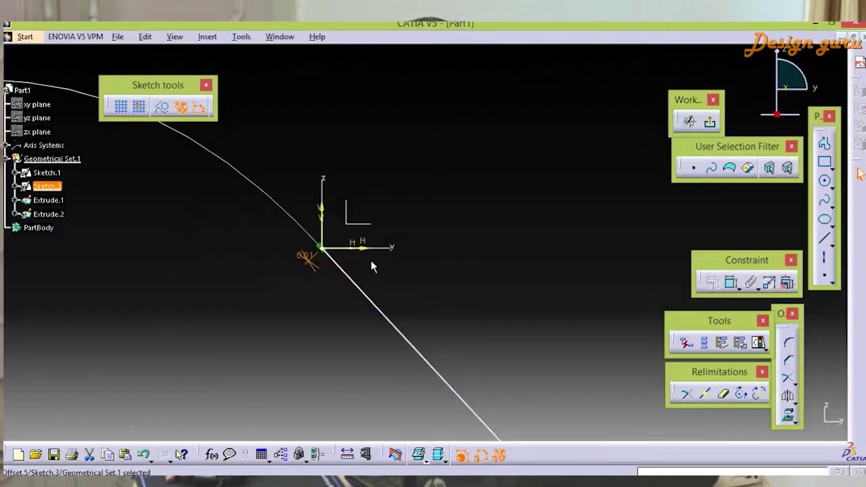
middle_click_drag(440, 241, 458, 240)
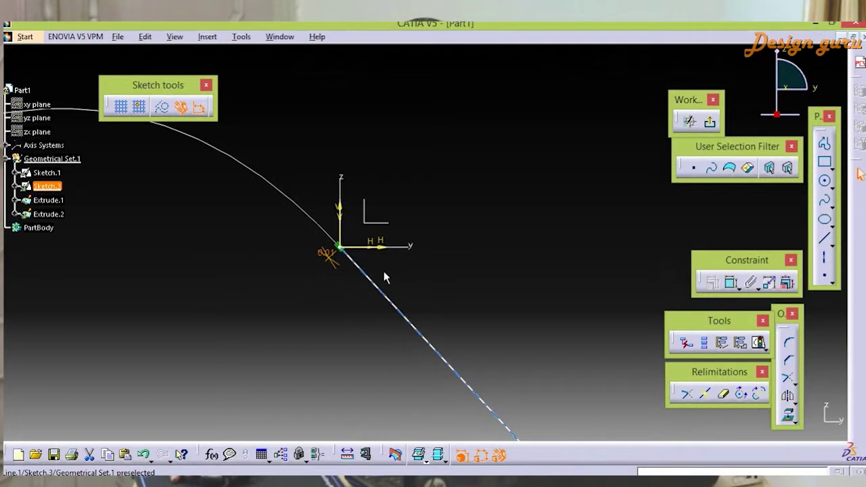
left_click(711, 122)
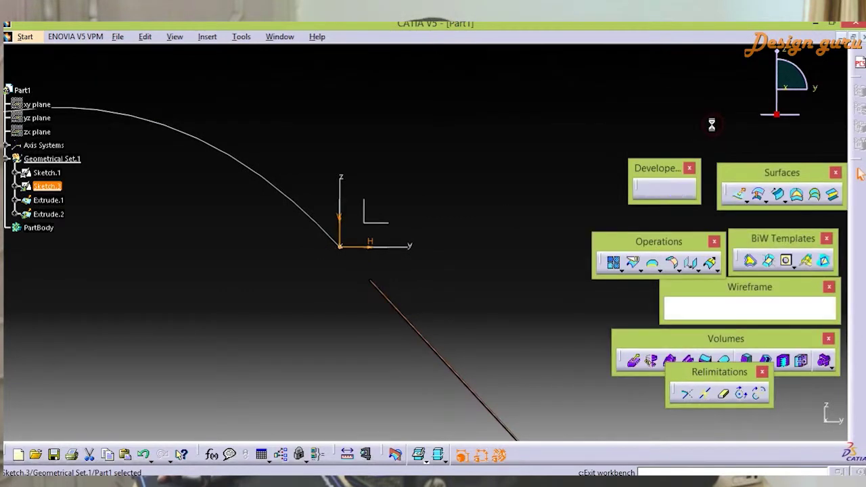
middle_click_drag(437, 218, 450, 303)
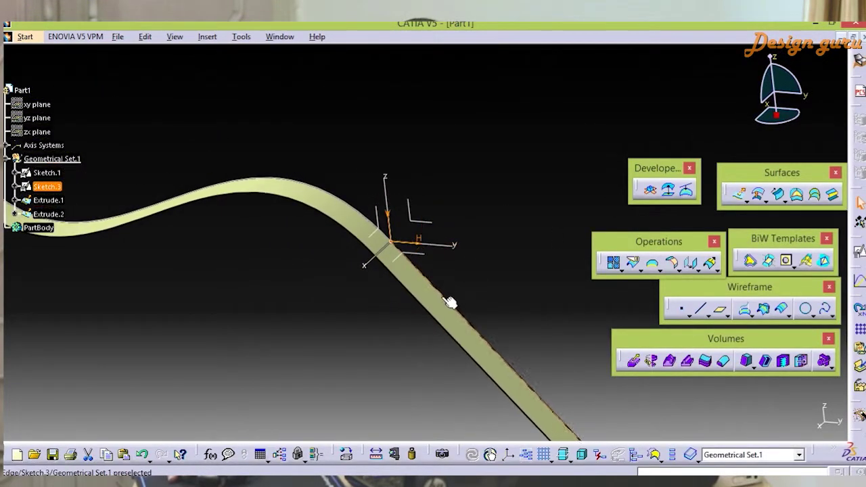
left_click(49, 200)
left_click(59, 215, "ctrl")
left_click(59, 216)
left_click(138, 304)
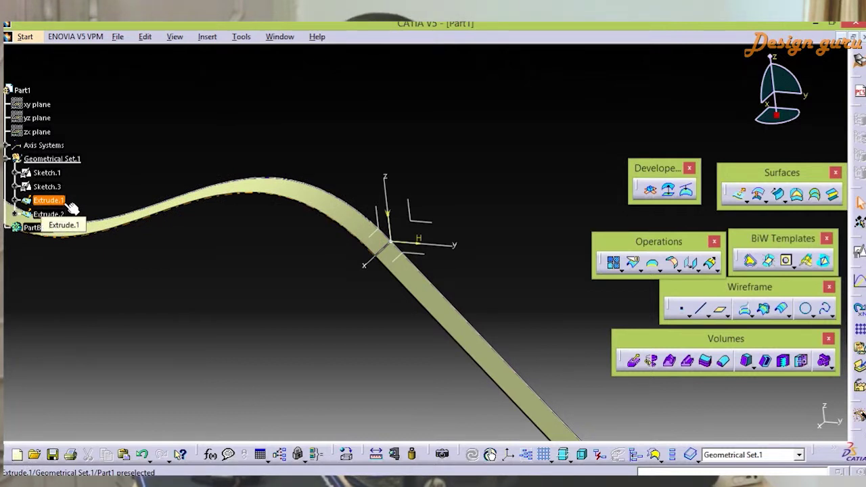
left_click(59, 207)
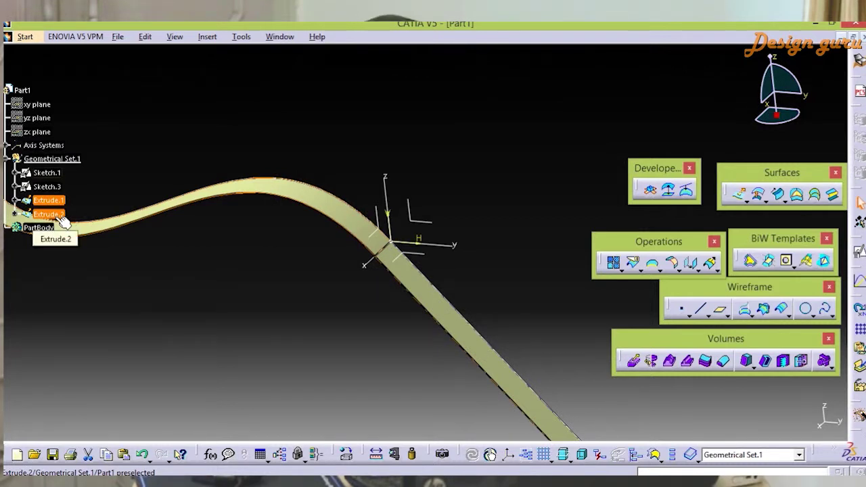
left_click(194, 287)
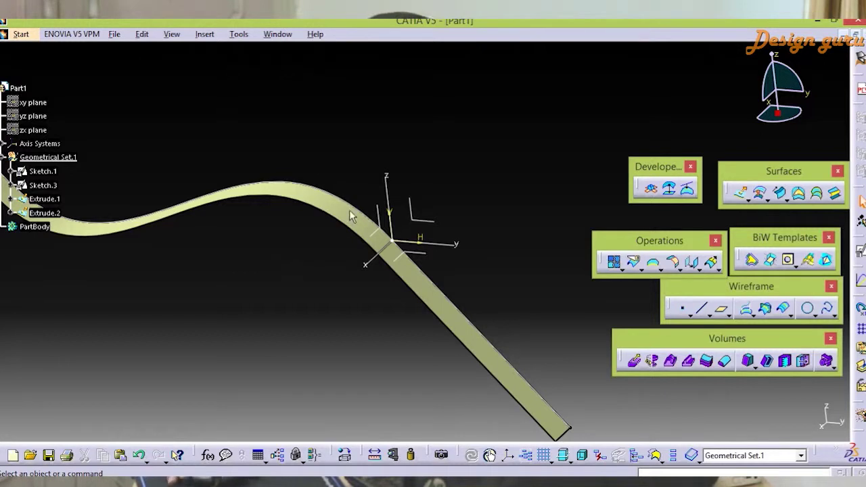
Set up a Join with Extrude.1 and Extrude.2 as the elements to join
left_click(616, 266)
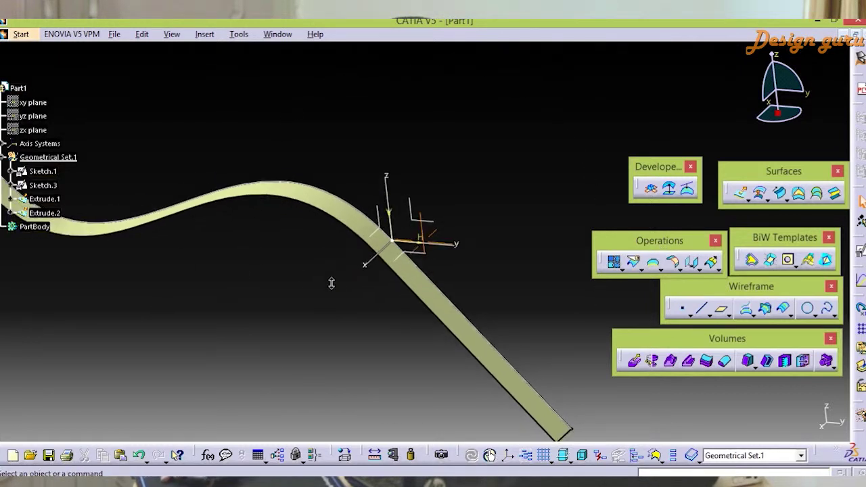
left_click(622, 271)
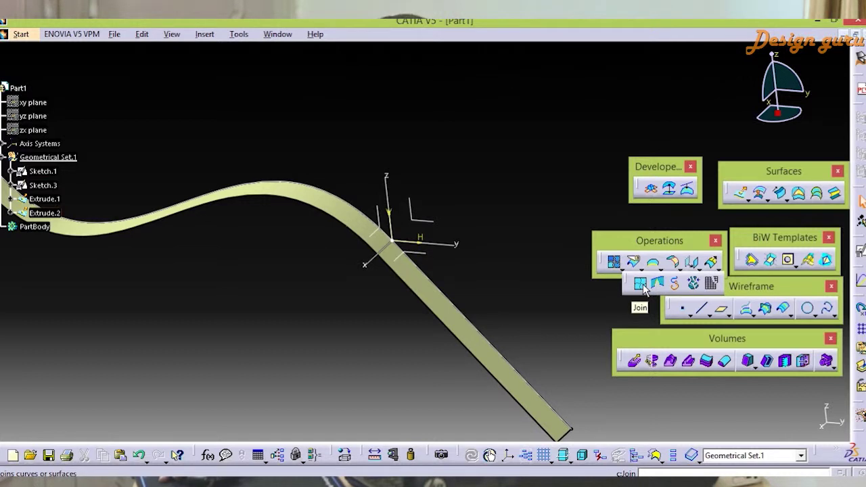
left_click(643, 285)
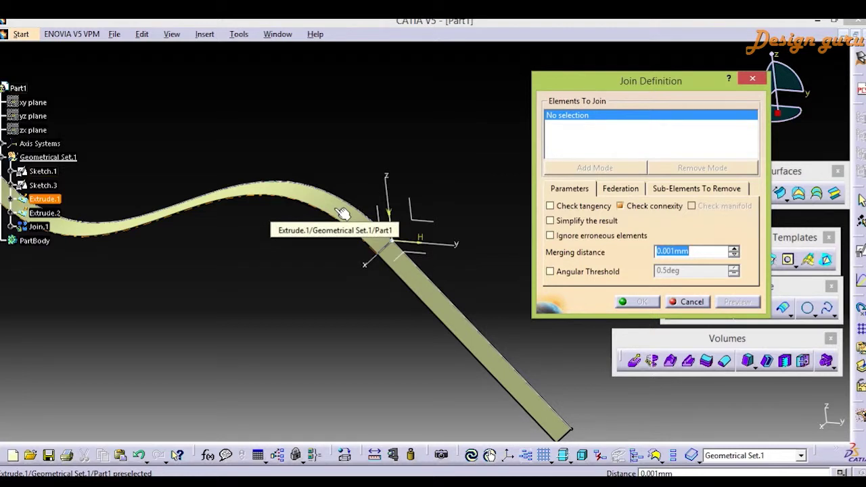
left_click(343, 213)
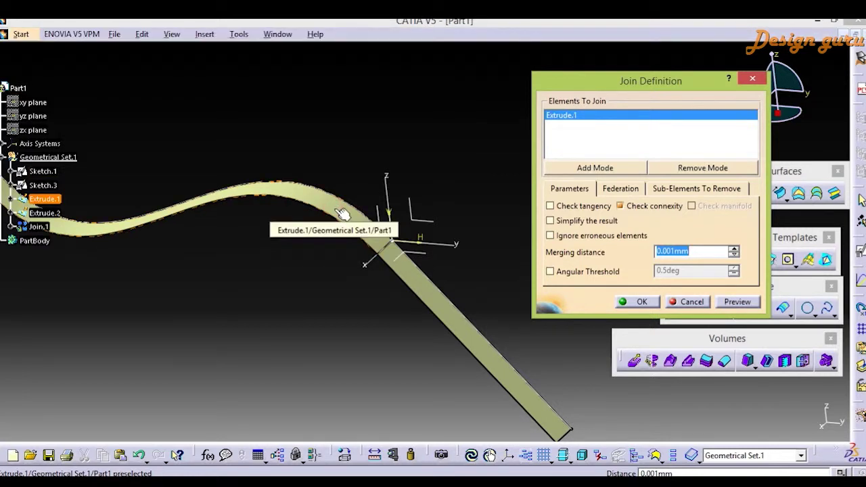
left_click(409, 274)
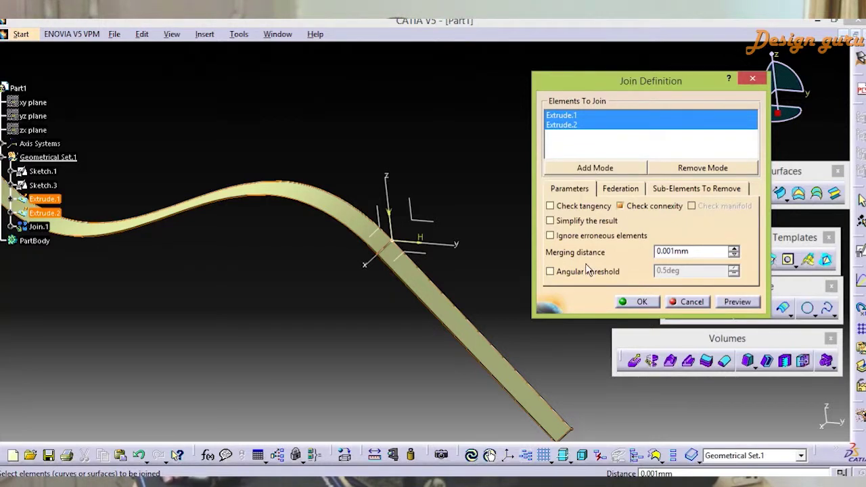
Try a merging distance of 2 mm for the join
left_click_drag(611, 86, 619, 87)
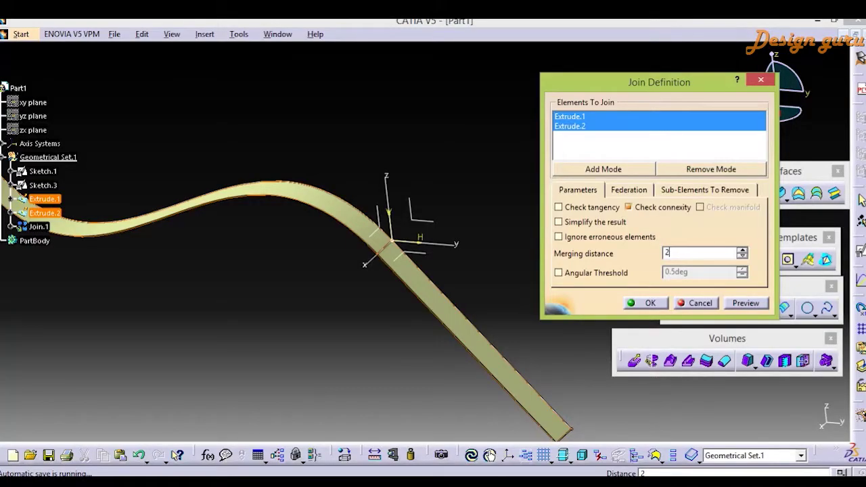
left_click(641, 252)
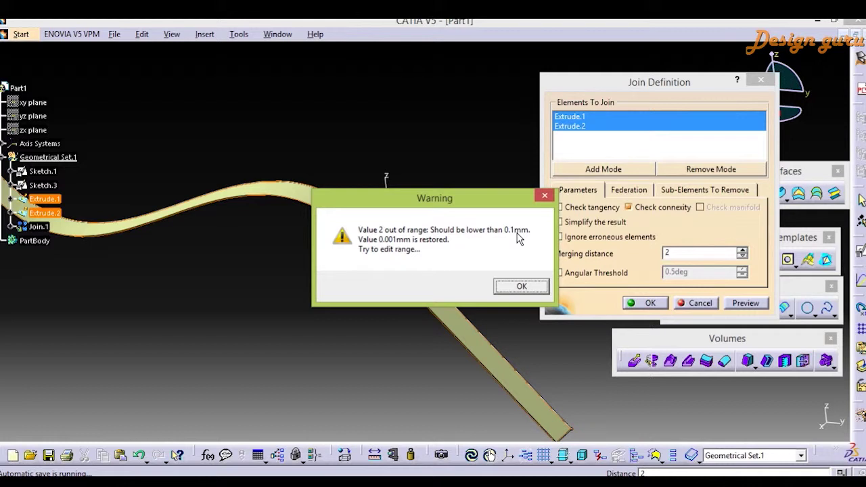
left_click(545, 197)
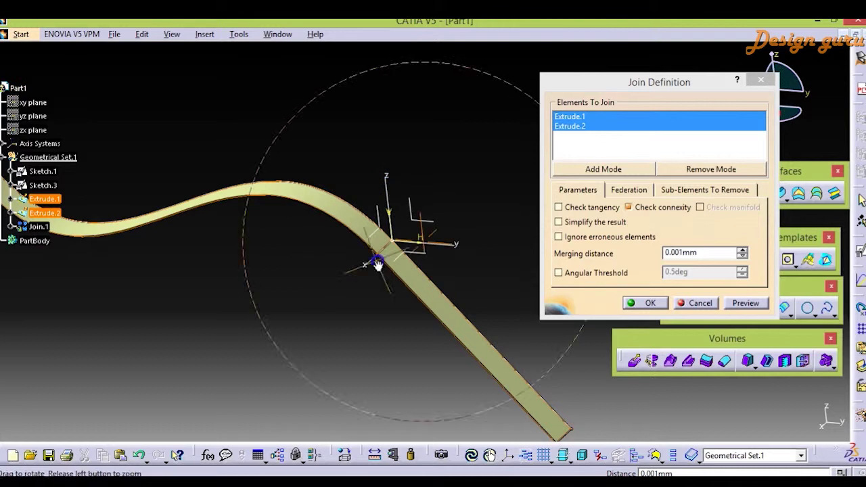
Set the join's merging distance to 0.01 mm and preview the result
mouse_move(397, 251)
middle_mouse_down()
mouse_move(355, 133)
mouse_move(72, 316)
mouse_move(35, 351)
mouse_move(220, 303)
middle_mouse_up()
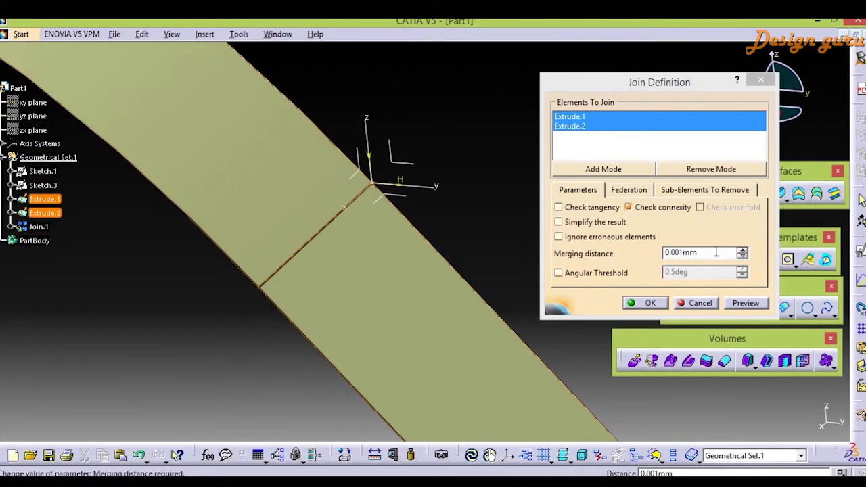
left_click_drag(707, 252, 637, 252)
type("0")
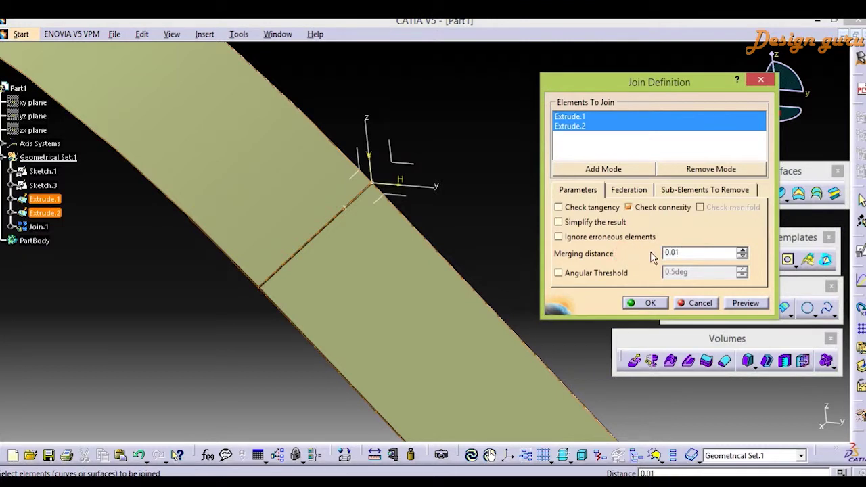
left_click(745, 303)
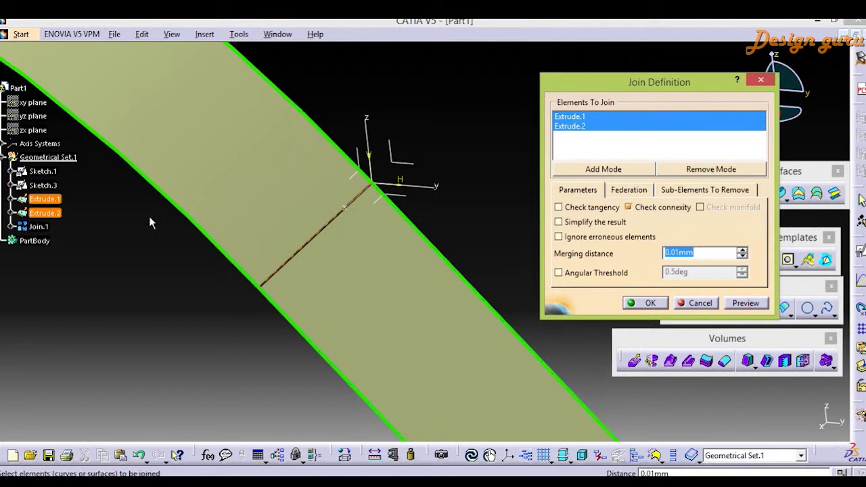
Turn on Check tangency for the join, preview it and create the joined surface
middle_click_drag(150, 222, 264, 328)
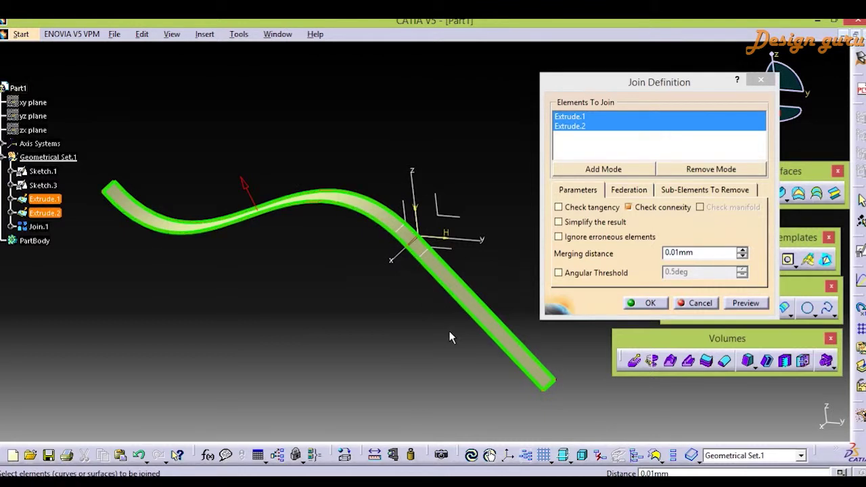
left_click(609, 211)
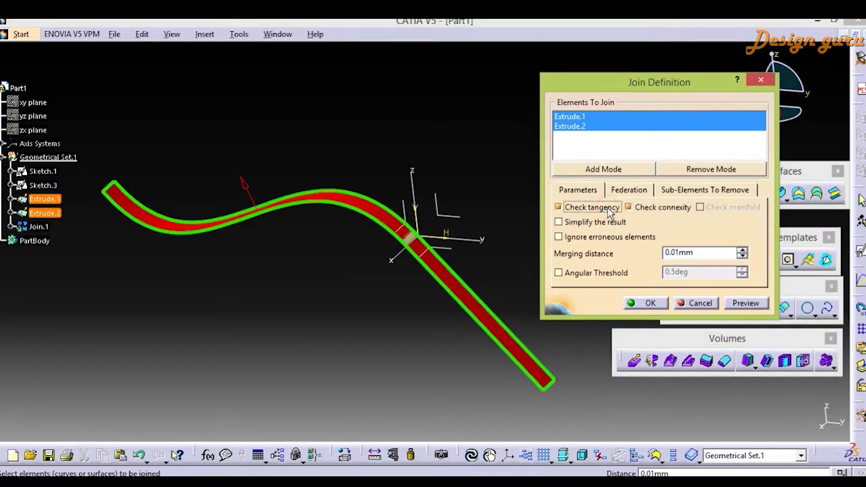
left_click(746, 303)
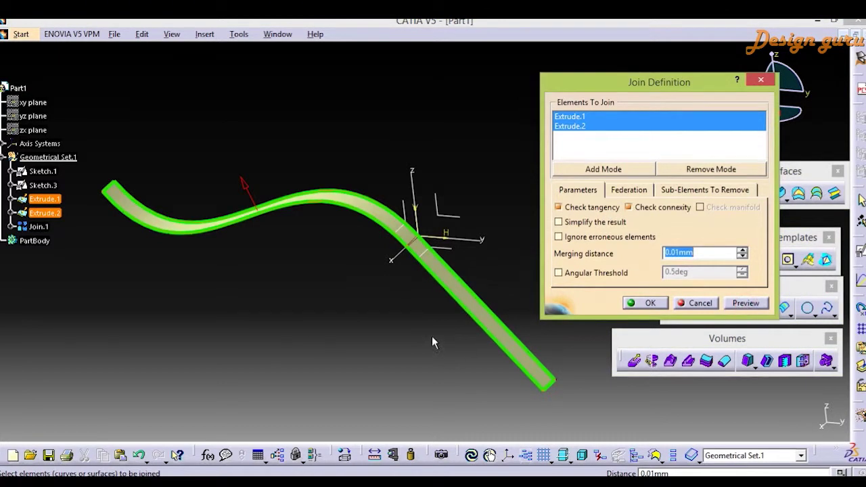
middle_click_drag(430, 335, 401, 341)
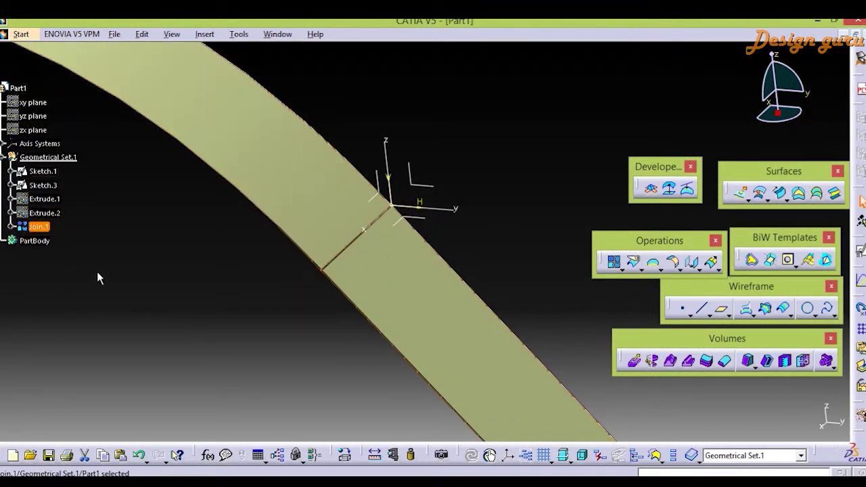
Inspect the joined surface and delete Join.1 without its parent extrudes
middle_click_drag(102, 271, 95, 352)
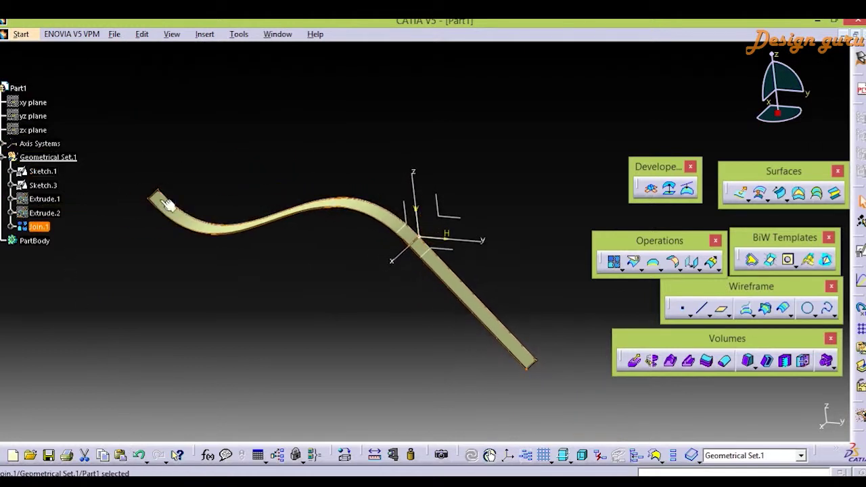
left_click(179, 223)
middle_click_drag(257, 313, 310, 275)
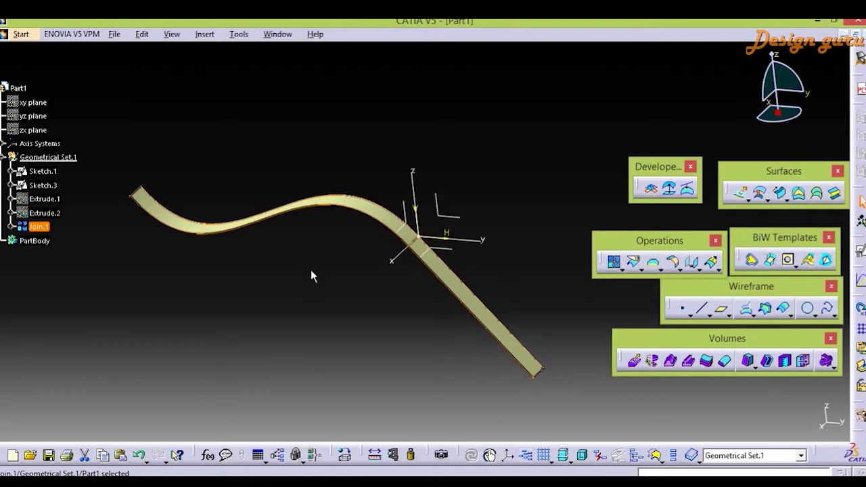
left_click(122, 305)
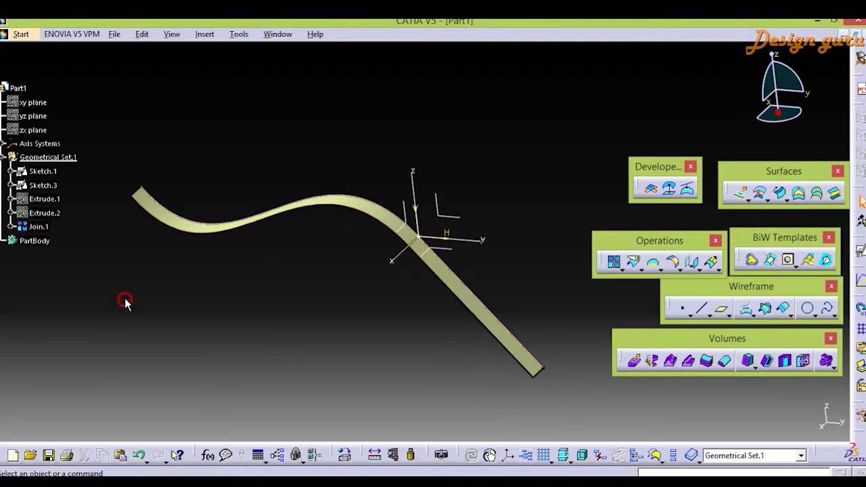
left_click(31, 230)
key("Delete")
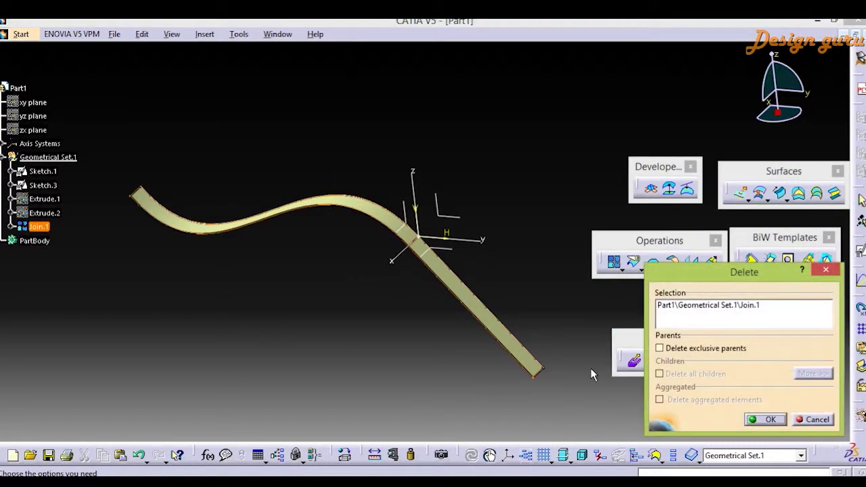
left_click(772, 420)
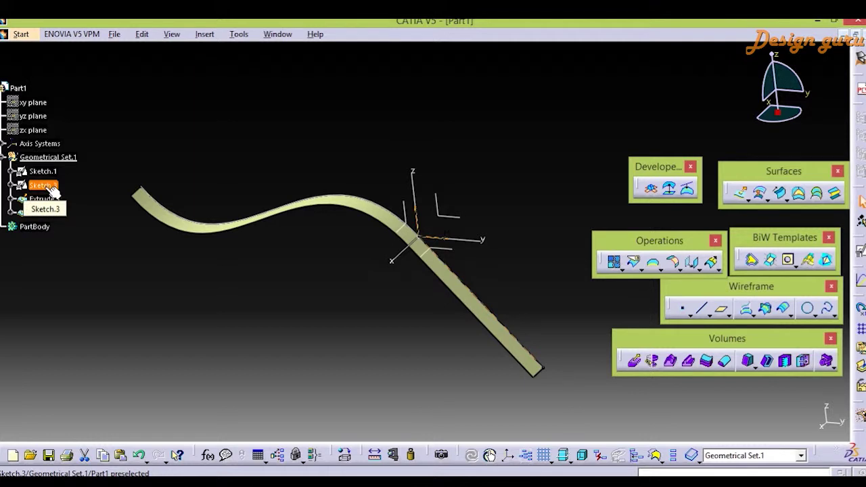
Edit Sketch.3, set the distance constraint between the two profiles to 5 mm and exit the sketch
double_click(49, 188)
mouse_move(443, 265)
middle_mouse_down()
mouse_move(404, 251)
mouse_move(392, 143)
mouse_move(368, 106)
middle_mouse_up()
double_click(357, 215)
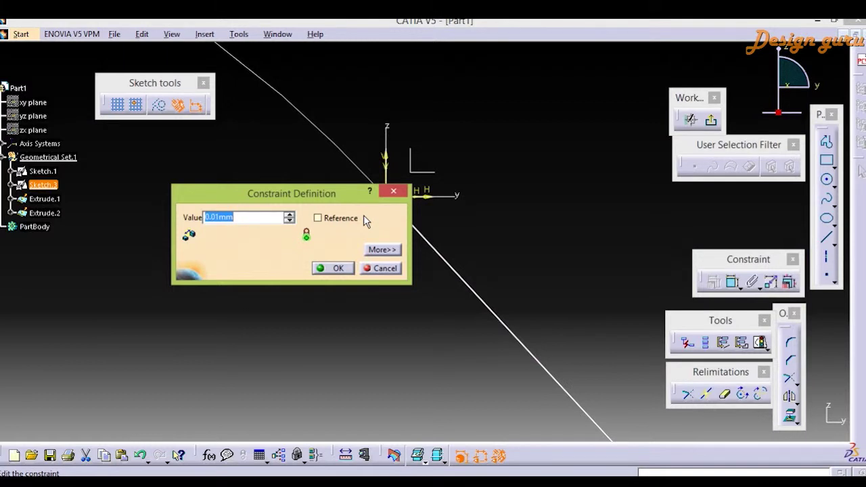
type("5")
key("Return")
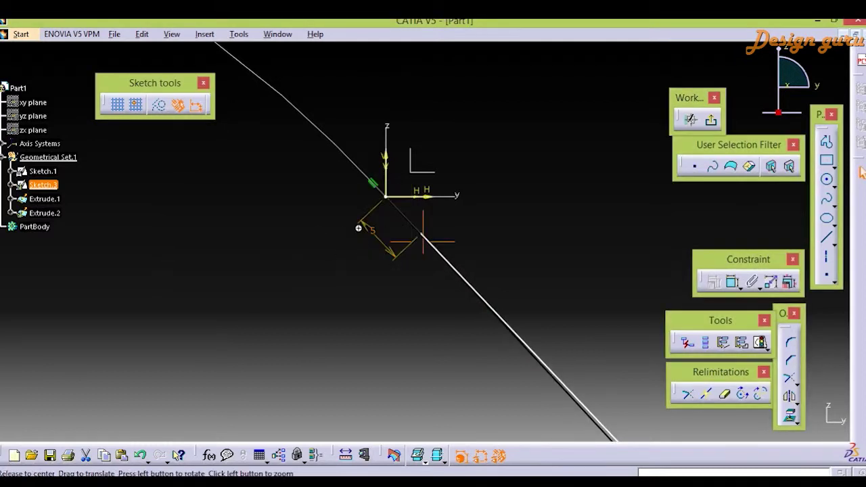
mouse_move(358, 228)
middle_mouse_down()
mouse_move(359, 277)
mouse_move(304, 310)
mouse_move(453, 209)
middle_mouse_up()
left_click(710, 120)
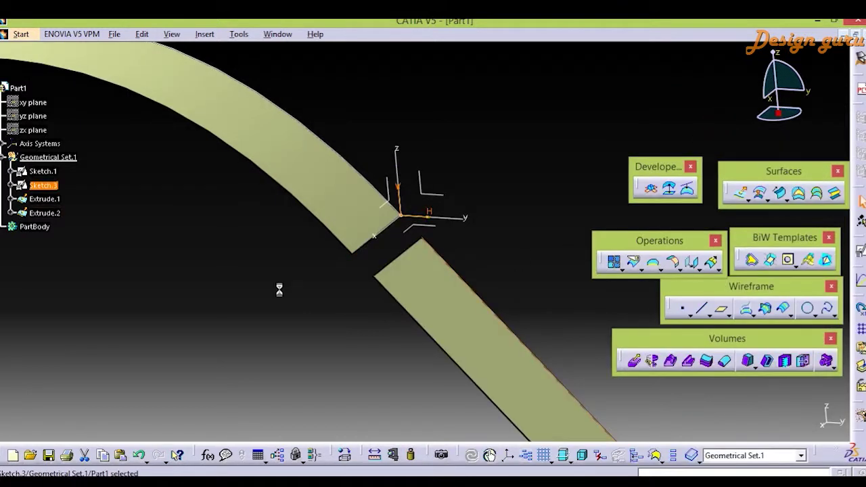
middle_click_drag(259, 278, 263, 311)
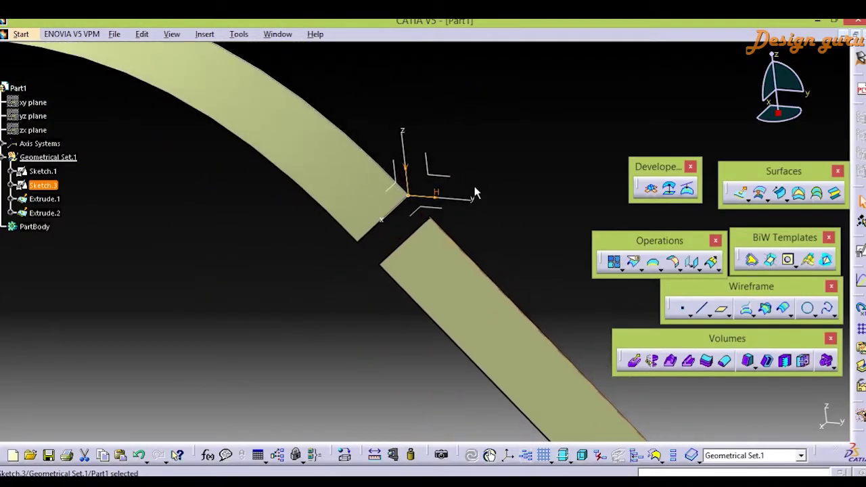
middle_click_drag(281, 263, 262, 298)
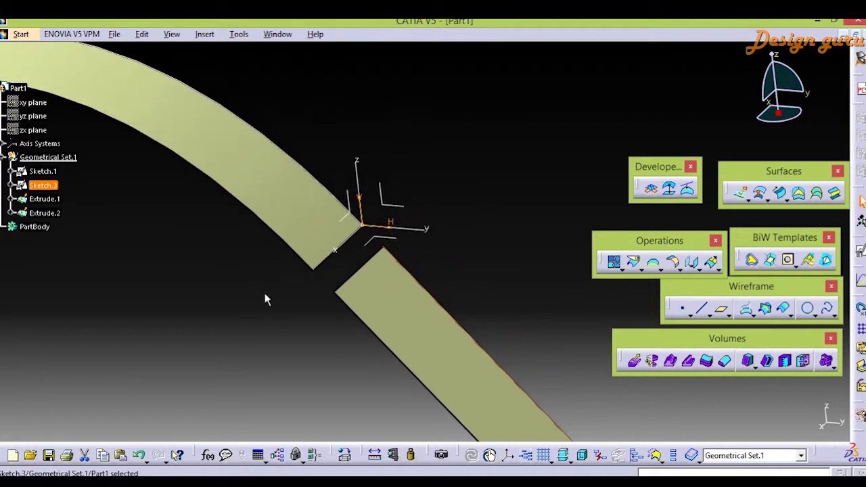
Start a Healing operation and select Extrude.1 and Extrude.2 as the elements to heal
left_click(621, 270)
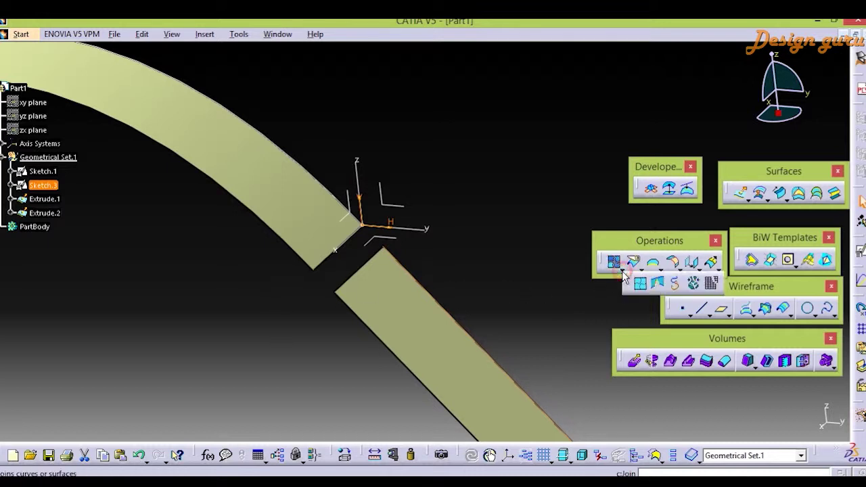
left_click(660, 287)
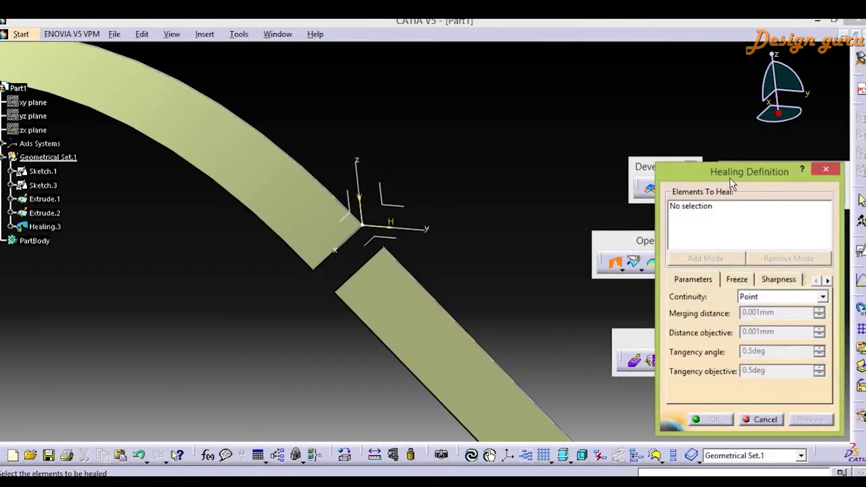
mouse_move(688, 273)
left_mouse_down()
mouse_move(672, 155)
mouse_move(659, 127)
mouse_move(676, 97)
left_mouse_up()
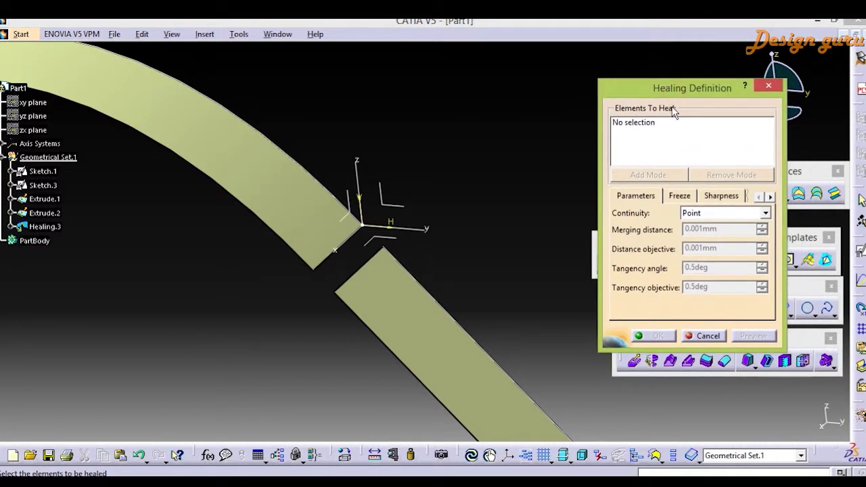
left_click_drag(695, 93, 681, 86)
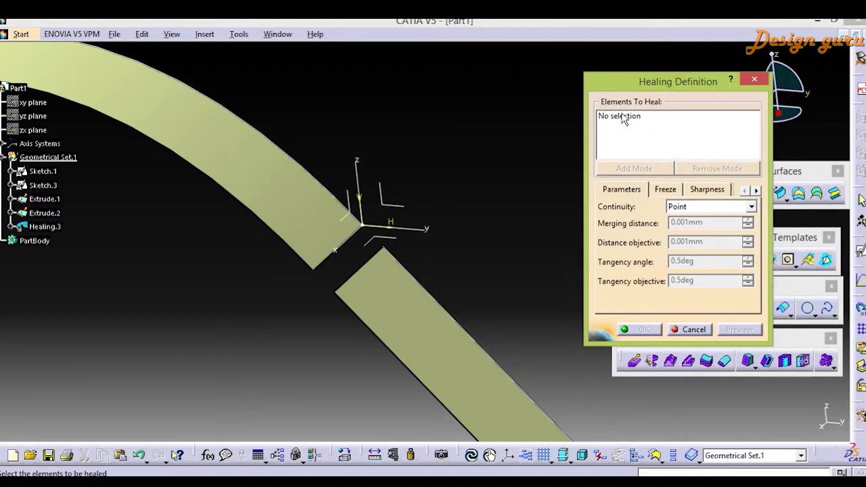
left_click(623, 121)
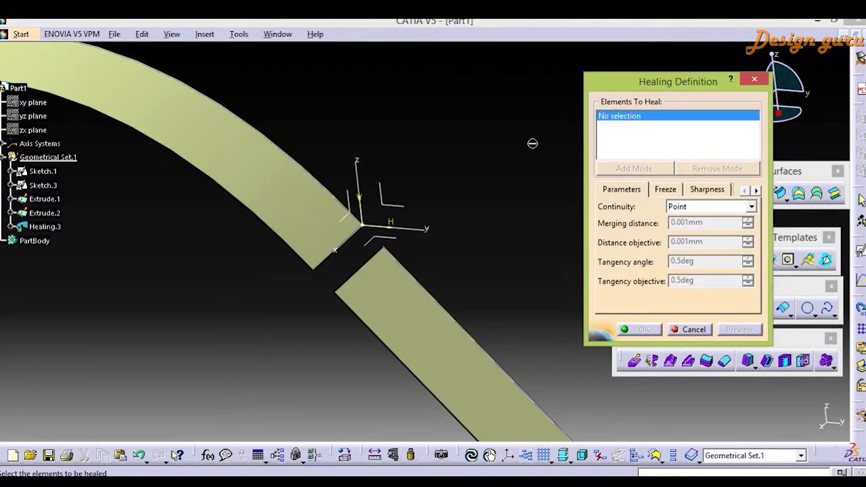
left_click(251, 184)
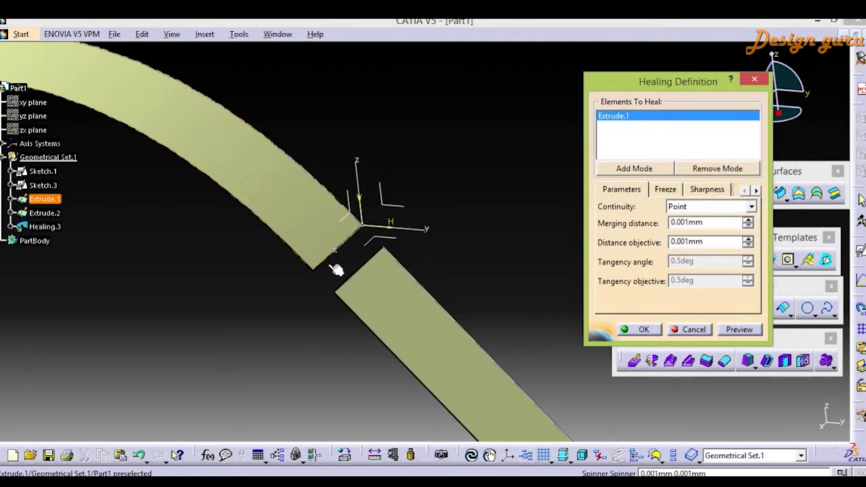
left_click(411, 326)
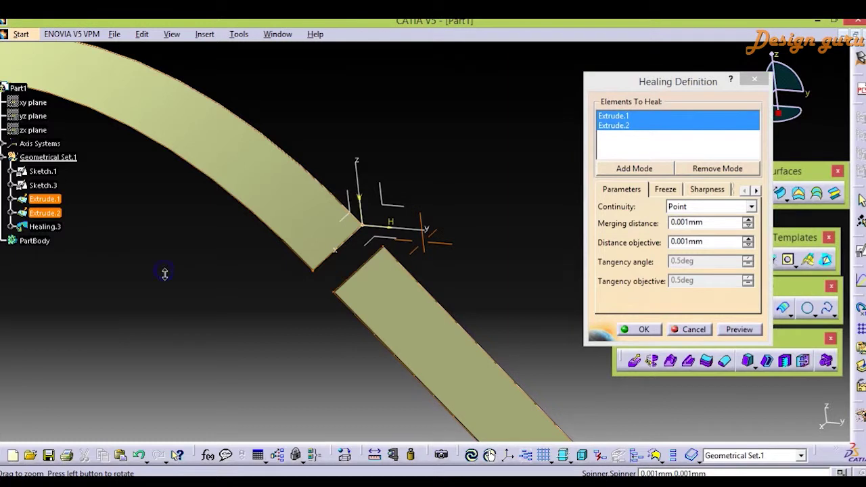
Preview and create the healing with a 0.001 mm merging distance, and delete it without its parent extrudes
mouse_move(164, 269)
middle_mouse_down()
mouse_move(171, 333)
mouse_move(216, 305)
mouse_move(360, 378)
middle_mouse_up()
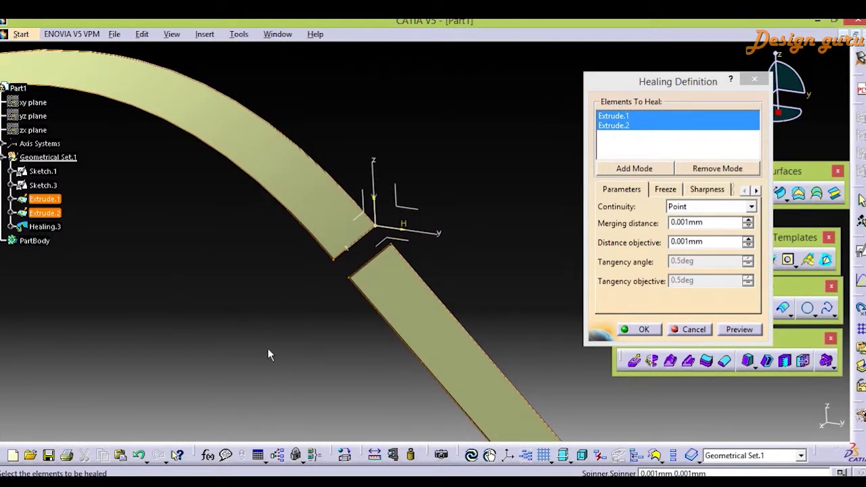
middle_click_drag(266, 349, 282, 330)
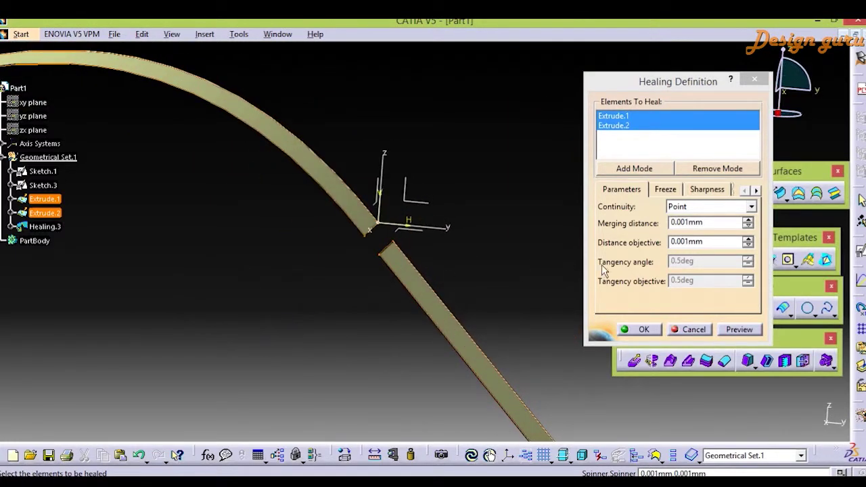
middle_click_drag(343, 329, 319, 334)
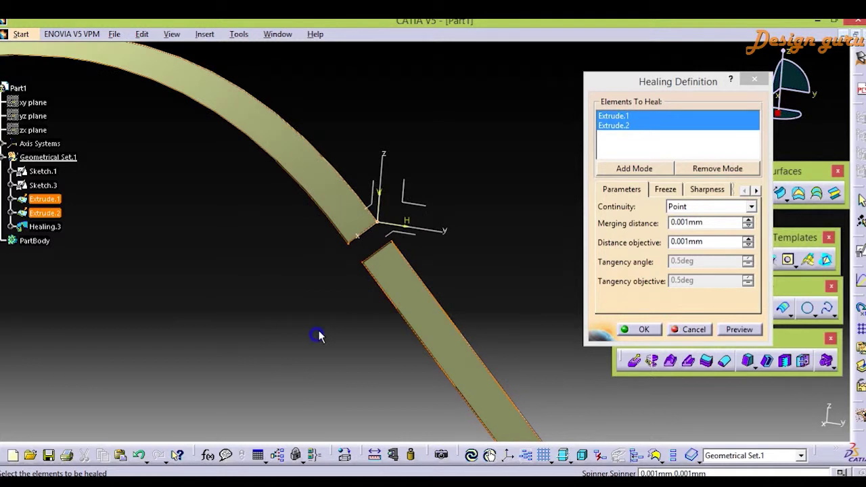
left_click(739, 329)
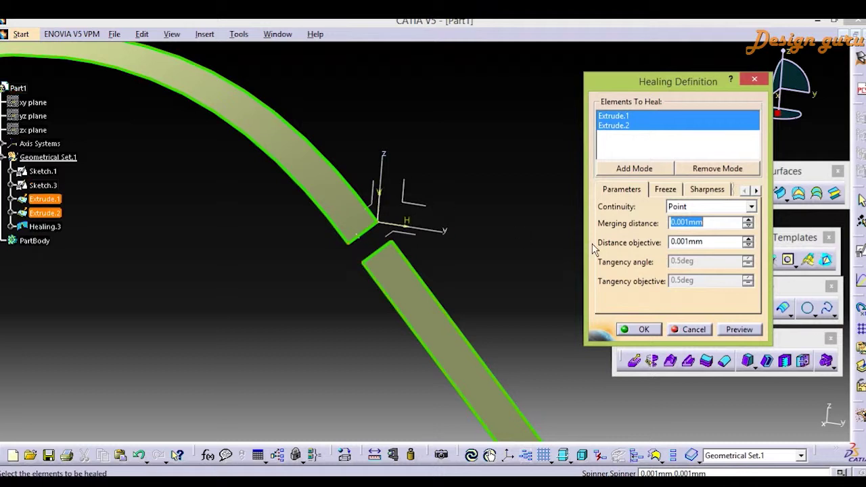
left_click(643, 330)
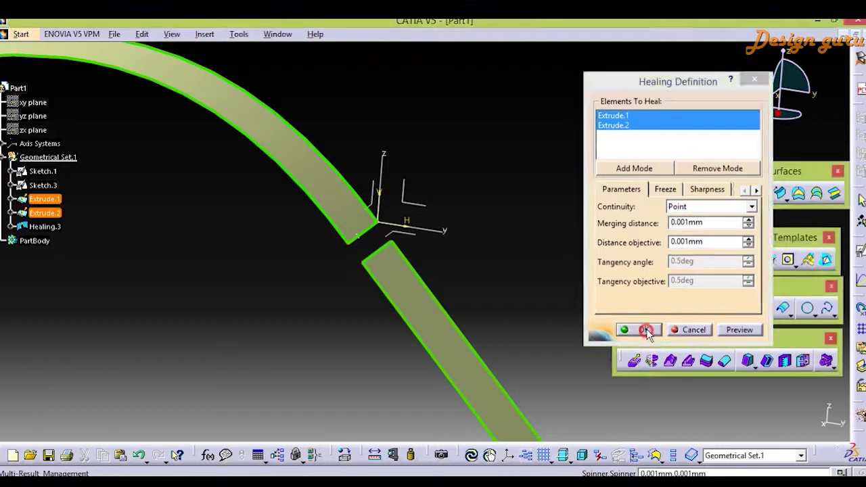
left_click_drag(780, 240, 633, 78)
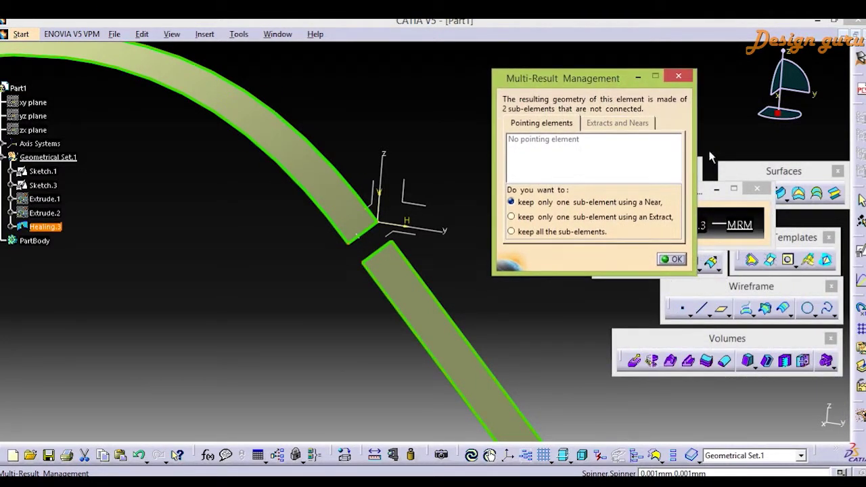
left_click(681, 80)
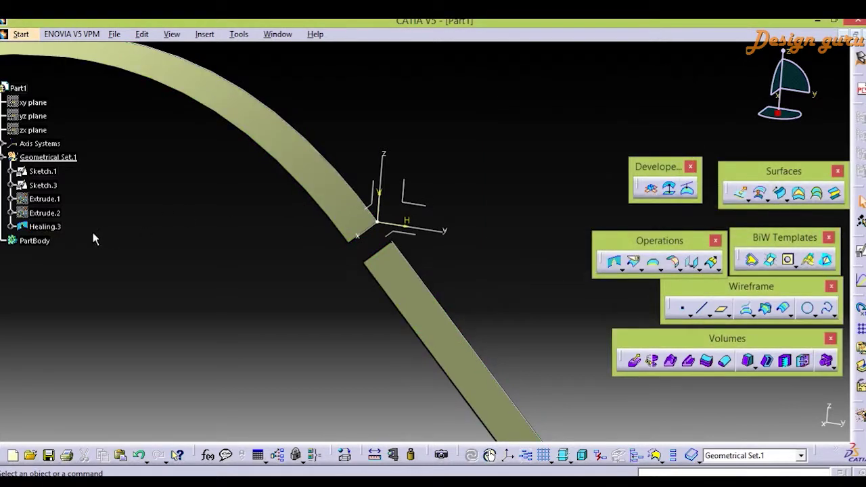
key("Delete")
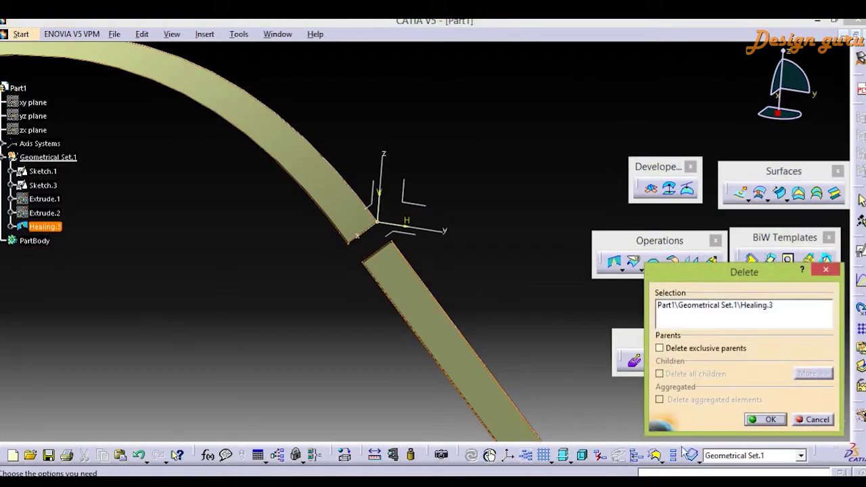
left_click(770, 420)
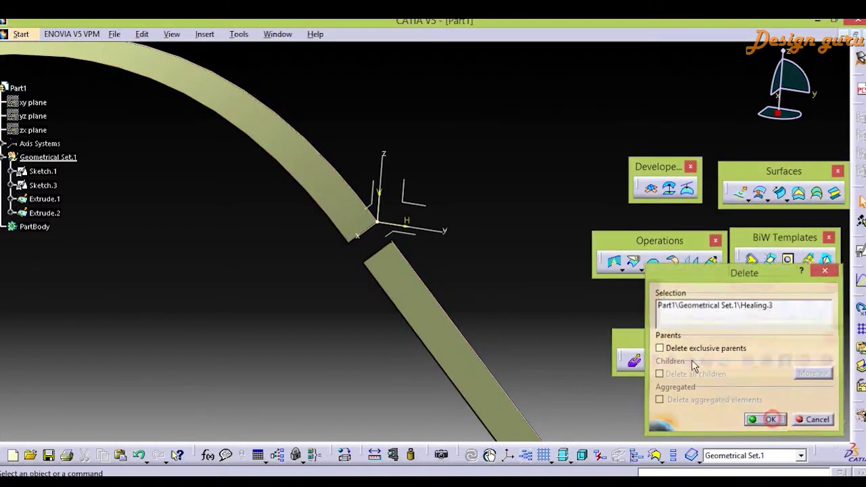
Start a new Healing operation with Extrude.1 and Extrude.2 as the elements to heal
left_click(622, 272)
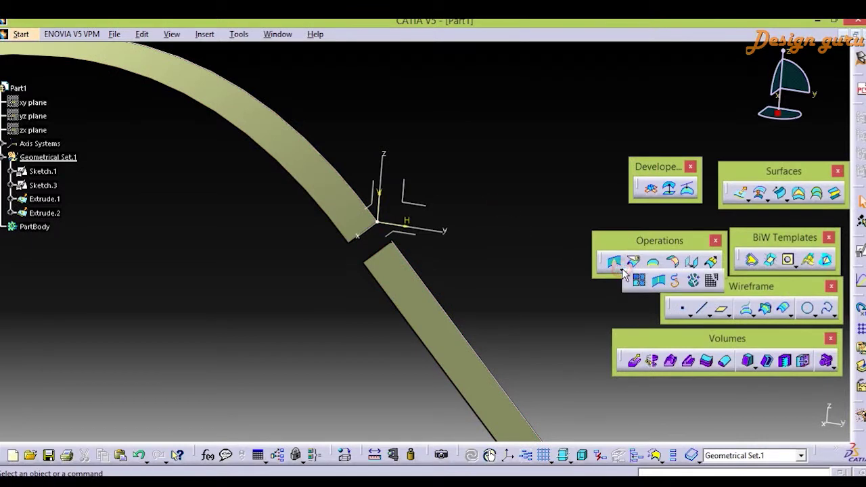
left_click(660, 283)
left_click(629, 119)
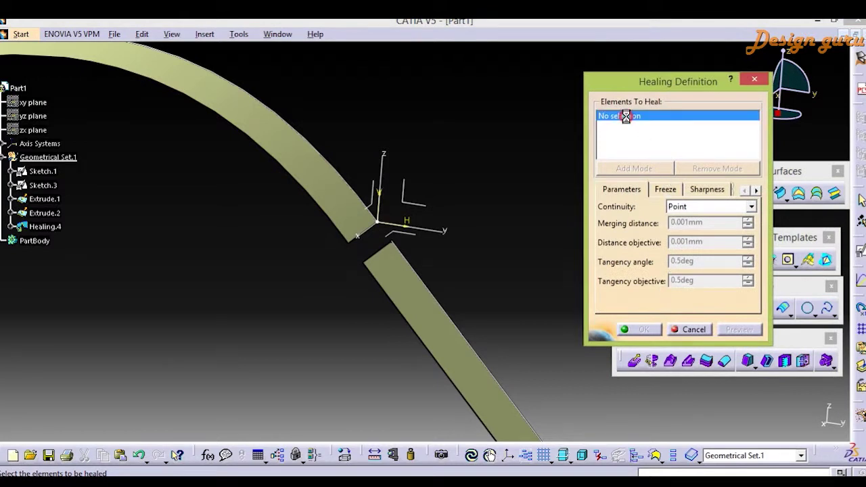
left_click(339, 194)
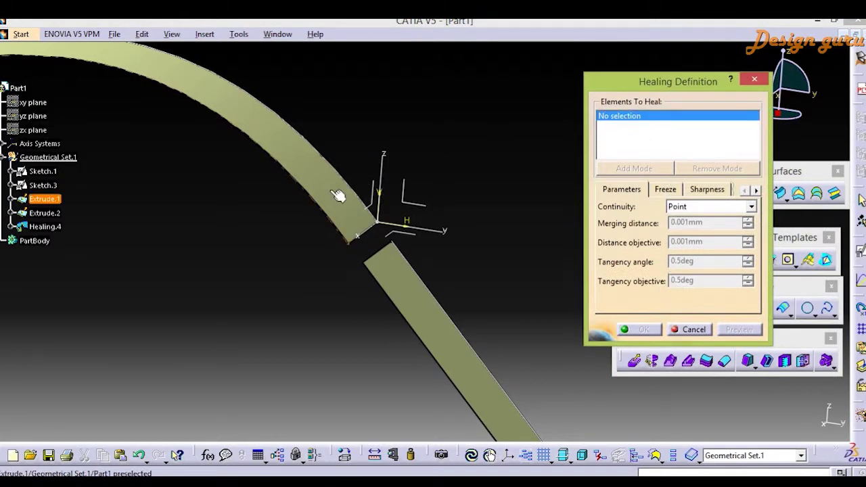
left_click(398, 278)
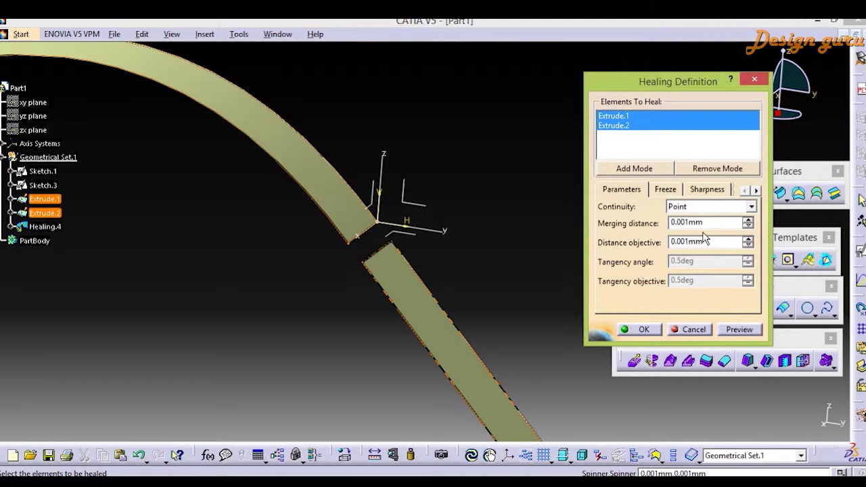
Try merging distances of 3 mm, 4 mm and 4.5 mm for the healing, previewing each one
left_click_drag(709, 222, 639, 224)
left_click_drag(710, 222, 639, 224)
type("3")
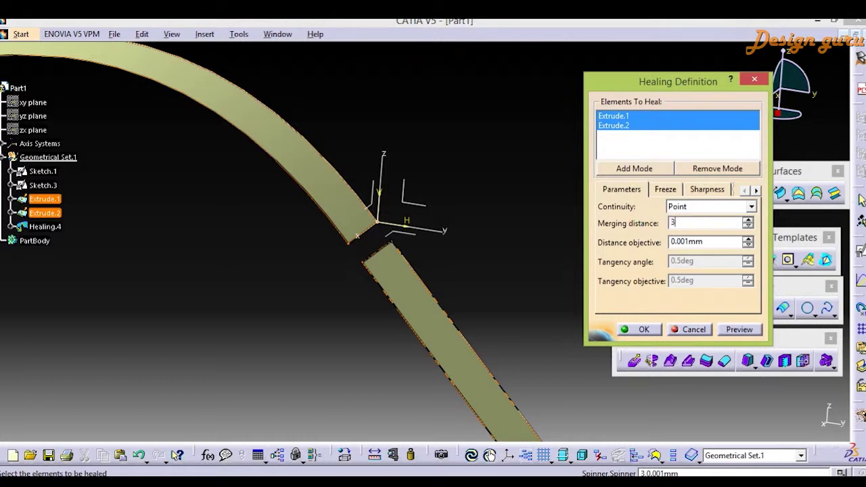
left_click(716, 242)
left_click(739, 329)
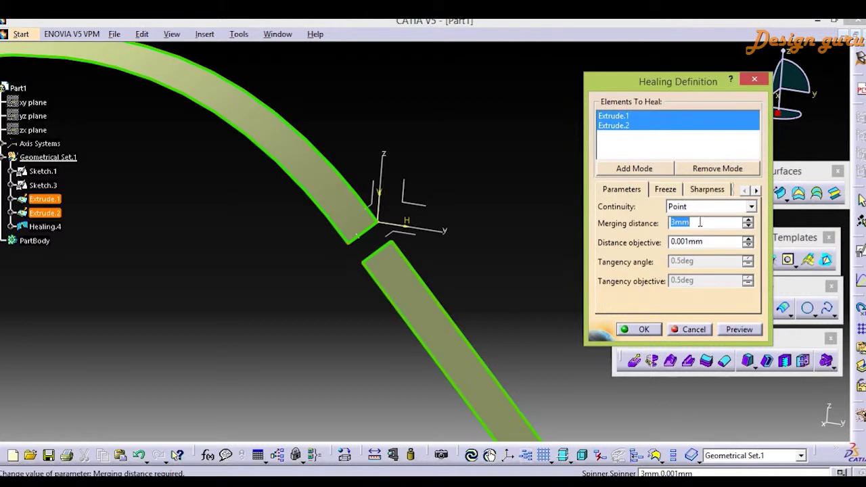
type("4")
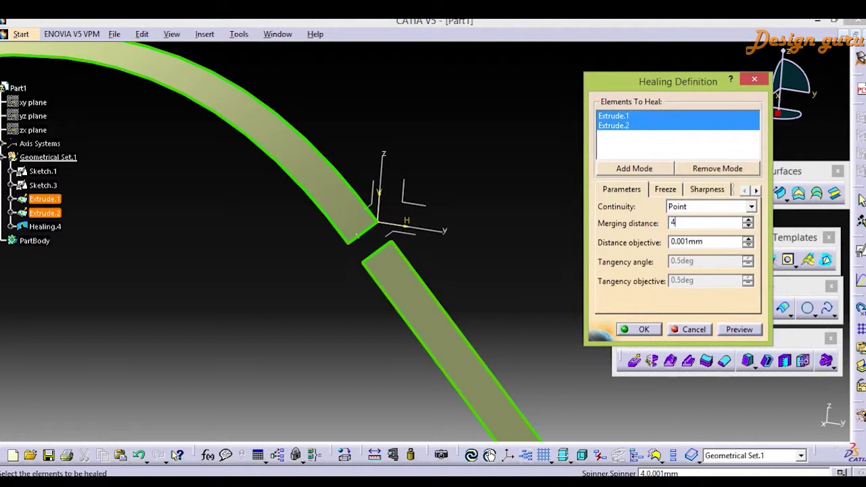
left_click(734, 329)
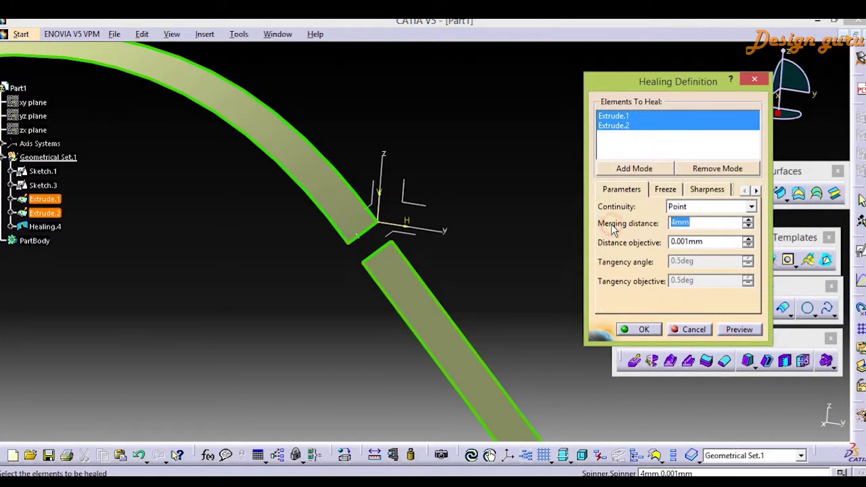
type("4.5")
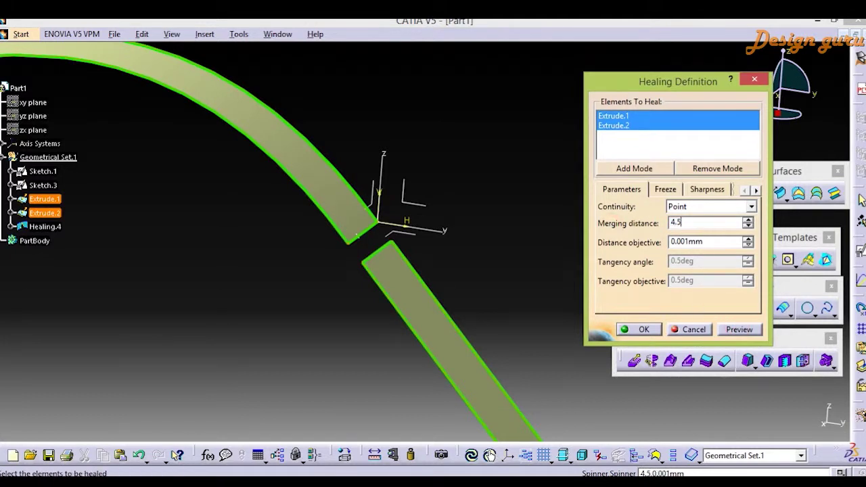
left_click(736, 332)
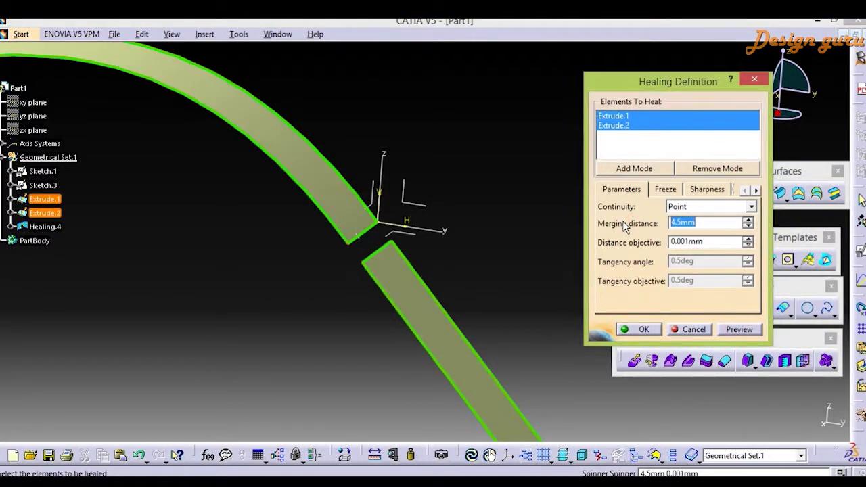
Set the healing's merging distance to 5 mm, preview it and inspect the deformation of the surfaces at the gap
type("5")
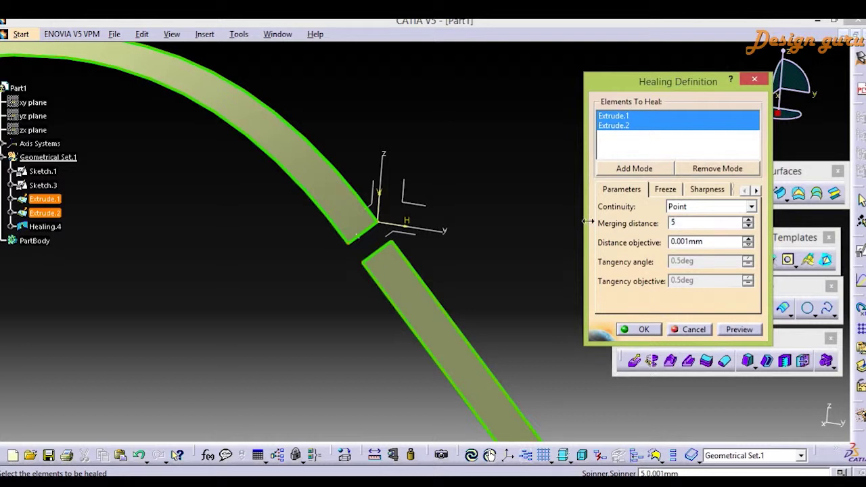
left_click(740, 329)
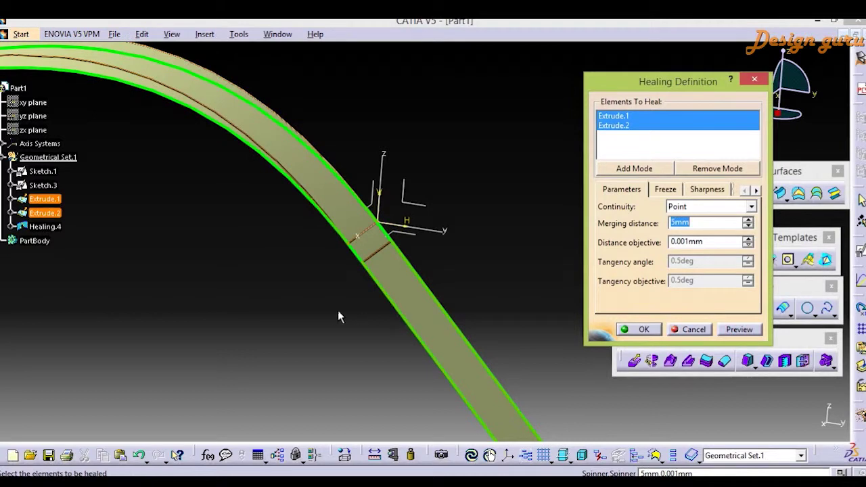
mouse_move(337, 317)
middle_mouse_down()
mouse_move(284, 136)
mouse_move(128, 277)
mouse_move(179, 252)
mouse_move(236, 249)
mouse_move(250, 284)
mouse_move(305, 288)
mouse_move(255, 309)
mouse_move(265, 291)
mouse_move(271, 300)
mouse_move(178, 291)
mouse_move(185, 318)
mouse_move(184, 270)
mouse_move(221, 353)
mouse_move(190, 313)
mouse_move(253, 258)
mouse_move(364, 295)
mouse_move(404, 295)
mouse_move(439, 258)
mouse_move(431, 306)
mouse_move(410, 315)
mouse_move(415, 299)
mouse_move(413, 332)
middle_mouse_up()
middle_click_drag(132, 235, 386, 239)
middle_click_drag(453, 276, 360, 319)
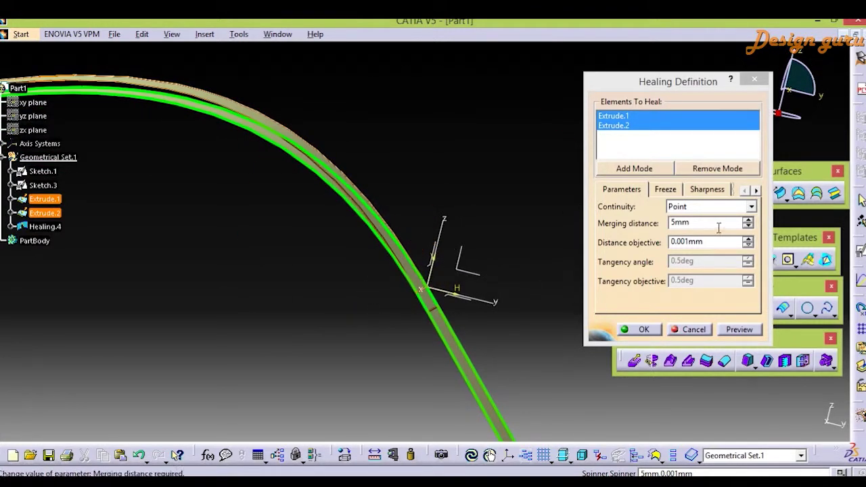
Set the healing's continuity to Tangent, preview the result and create the healing of the two extrudes
left_click(725, 207)
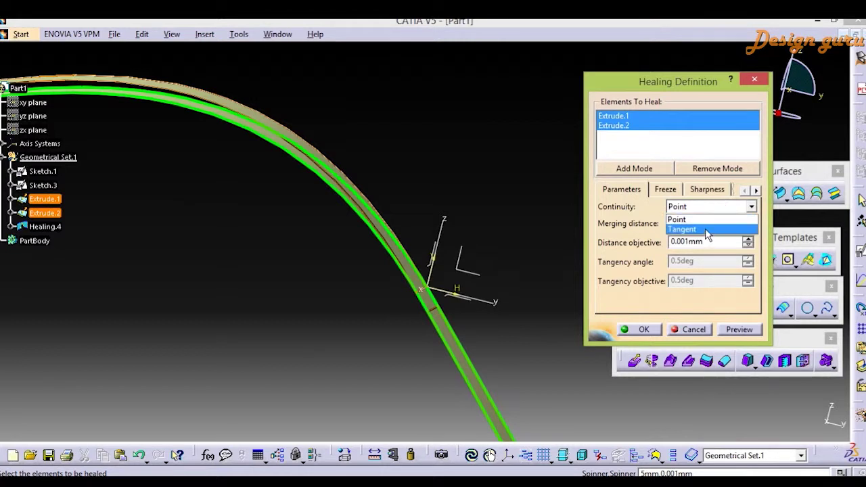
left_click(705, 228)
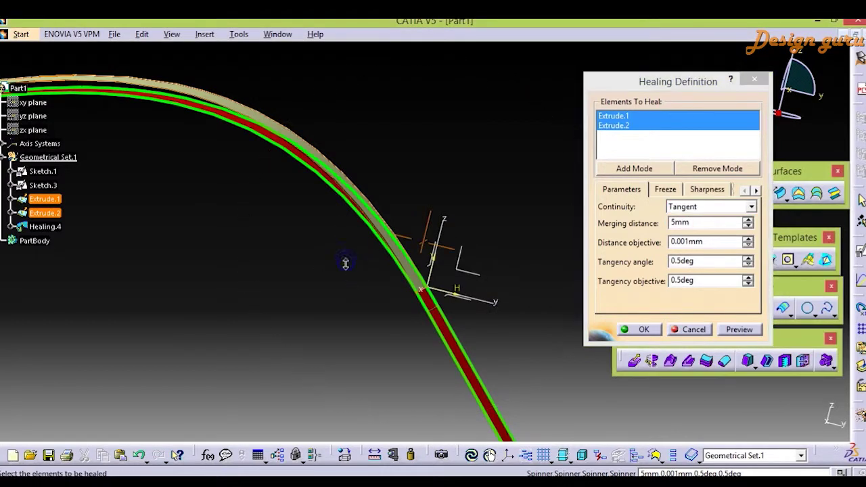
middle_click_drag(346, 274, 348, 319)
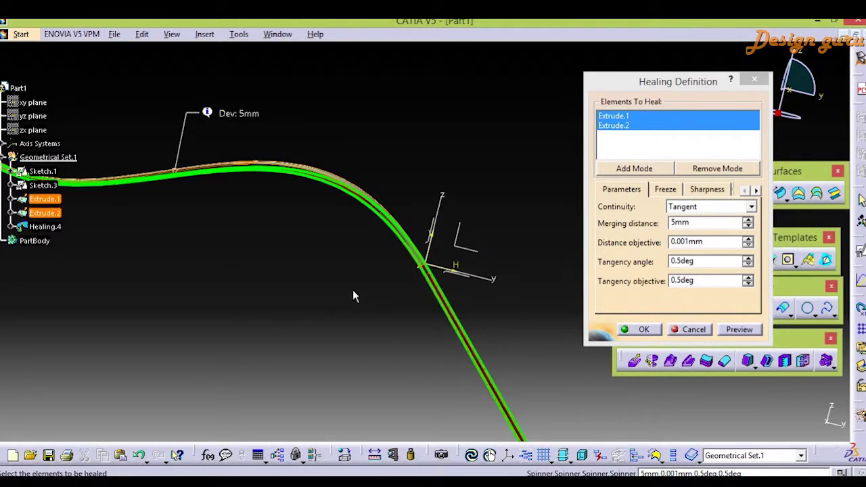
left_click(743, 330)
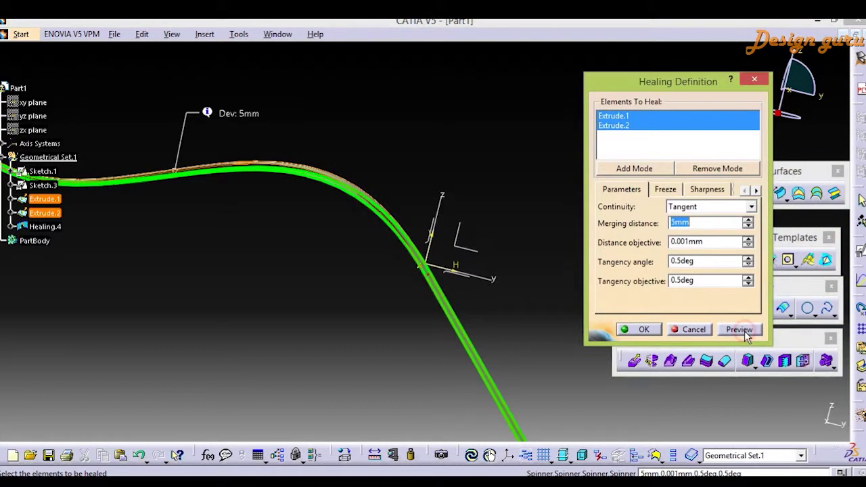
mouse_move(309, 275)
middle_mouse_down()
mouse_move(300, 261)
mouse_move(302, 237)
mouse_move(305, 259)
middle_mouse_up()
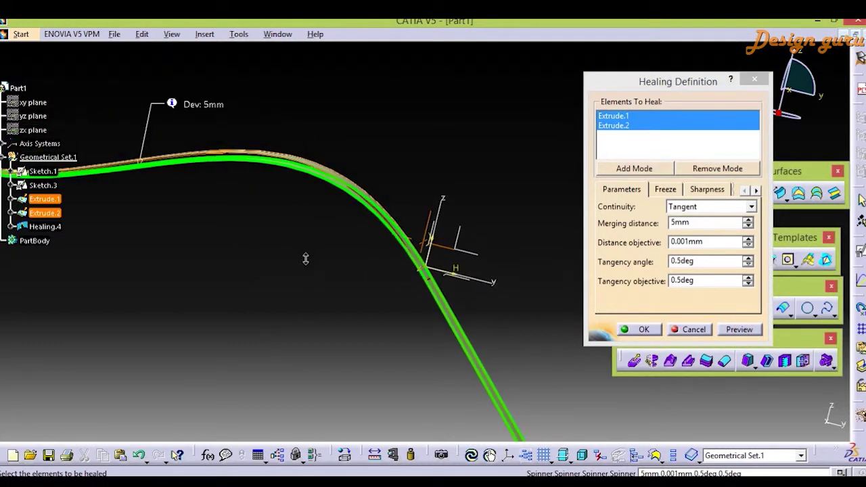
left_click(652, 331)
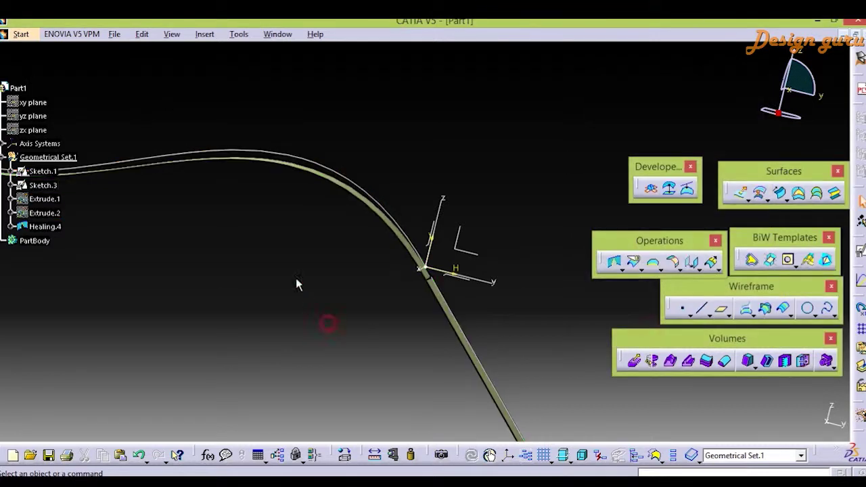
Examine the healed surface around the former gap and compare its shape with the original Sketch.1 curve
mouse_move(295, 270)
middle_mouse_down()
mouse_move(197, 286)
mouse_move(241, 270)
mouse_move(319, 273)
mouse_move(272, 293)
mouse_move(321, 300)
mouse_move(300, 34)
mouse_move(307, 180)
middle_mouse_up()
left_click(45, 229)
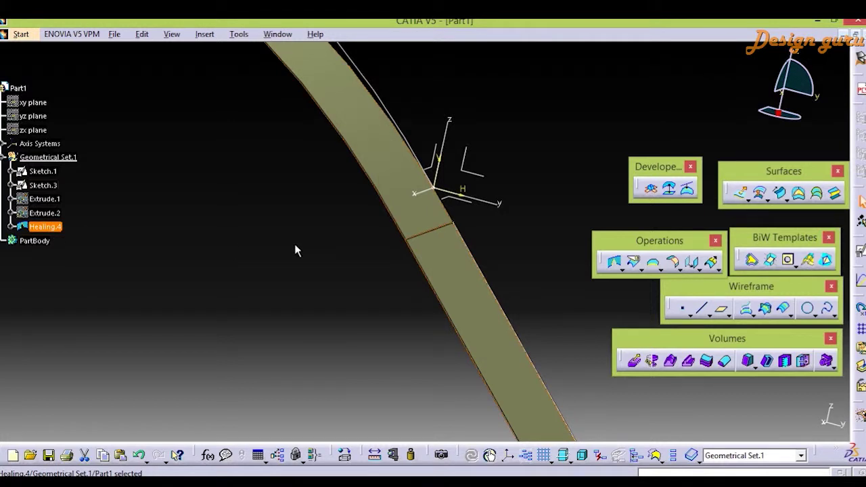
middle_click_drag(228, 225, 262, 329)
mouse_move(236, 187)
middle_mouse_down()
mouse_move(298, 223)
mouse_move(280, 253)
middle_mouse_up()
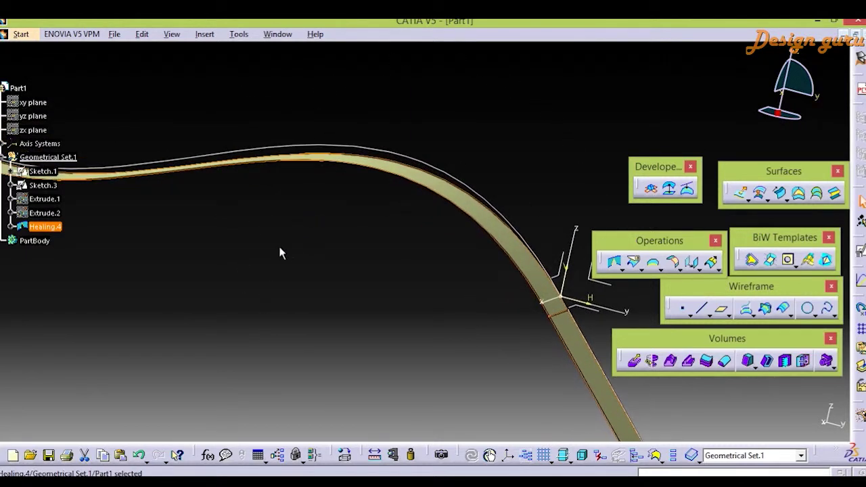
left_click(412, 160)
mouse_move(453, 326)
middle_mouse_down()
mouse_move(516, 294)
mouse_move(524, 228)
mouse_move(515, 264)
mouse_move(438, 302)
middle_mouse_up()
middle_click_drag(445, 218, 349, 265)
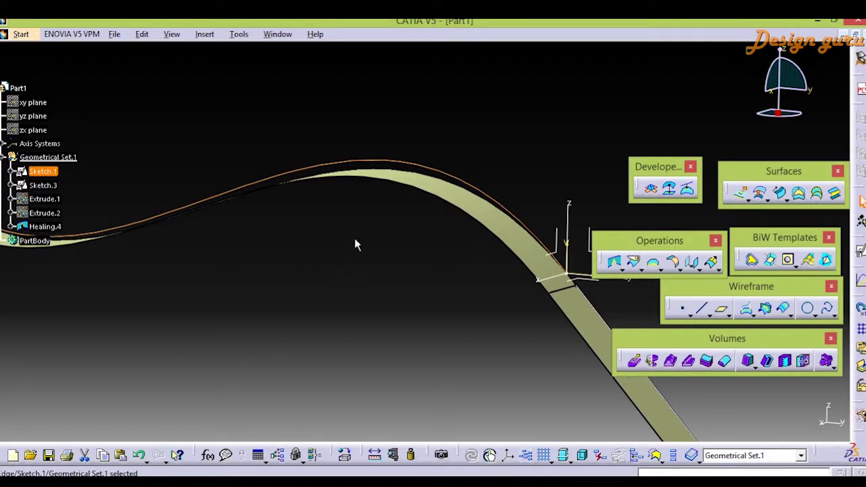
middle_click_drag(406, 222, 417, 327)
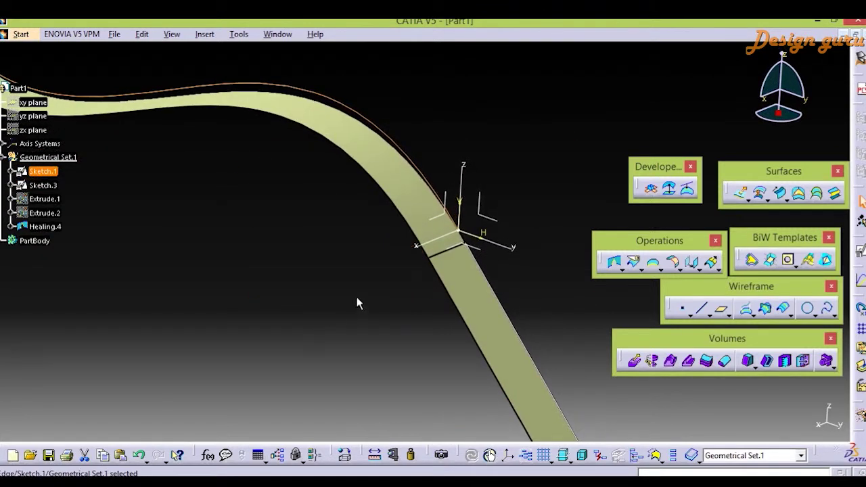